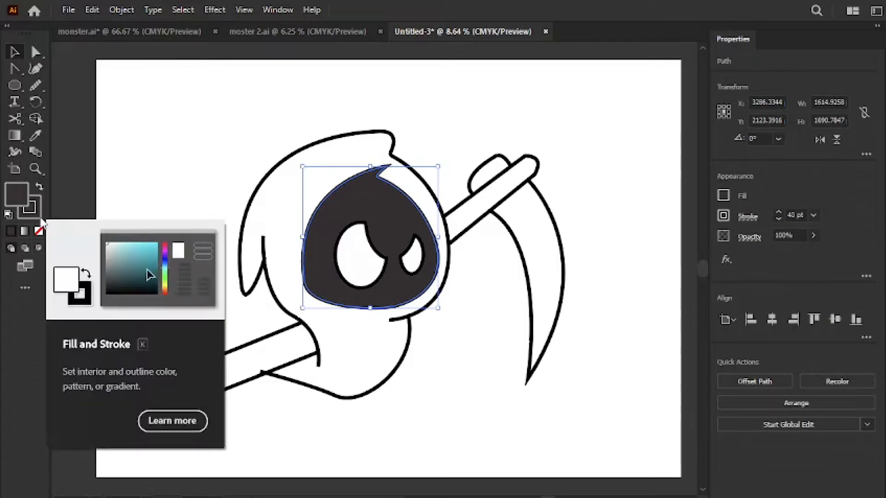
- Fill the scythe blade with light grey A3A0A0
{"action": "left_click", "coordinate": [541, 197]}
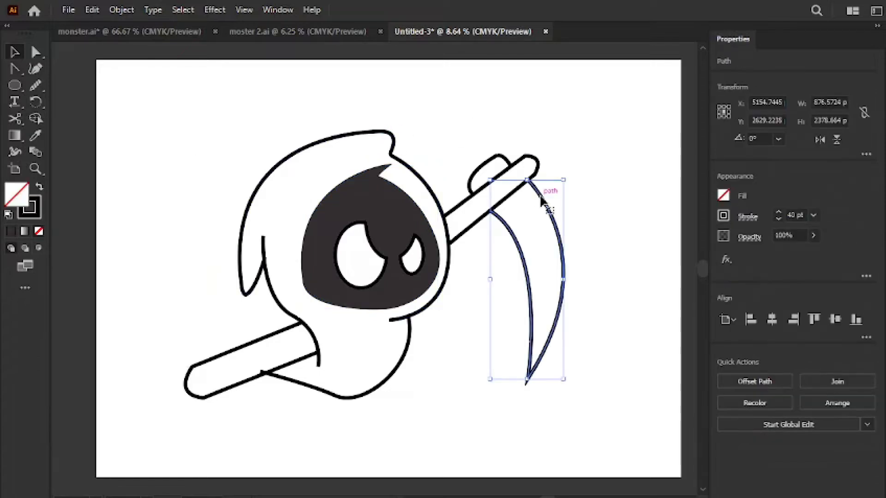
{"action": "double_click", "coordinate": [23, 203]}
{"action": "left_click_drag", "start_coordinate": [296, 275], "coordinate": [296, 229]}
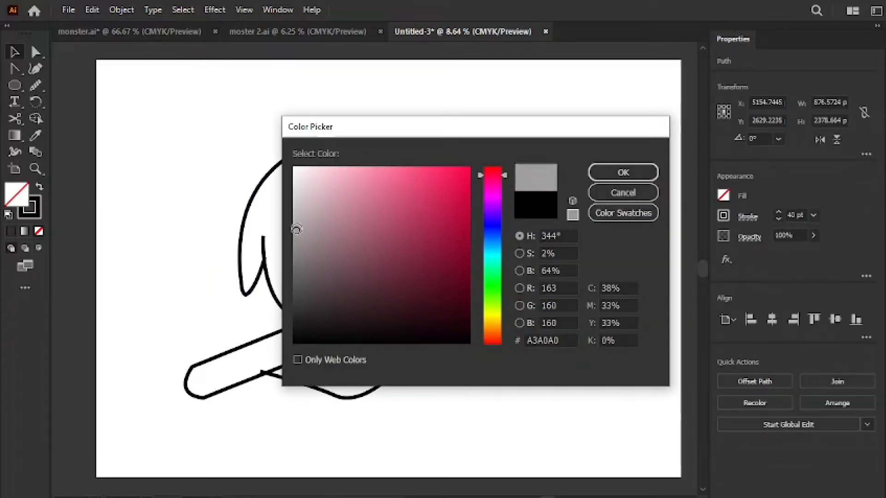
{"action": "left_click", "coordinate": [623, 174]}
- Copy the blade's grey fill to the small back piece of the scythe head and darken it to 666565
{"action": "left_click", "coordinate": [467, 403]}
{"action": "left_click", "coordinate": [476, 172]}
{"action": "key", "text": "i"}
{"action": "left_click", "coordinate": [530, 210]}
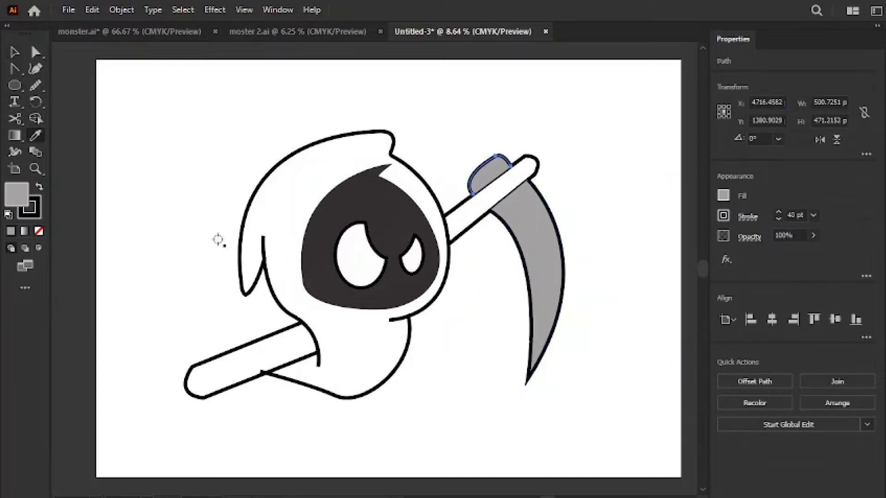
{"action": "double_click", "coordinate": [17, 195]}
{"action": "left_click_drag", "start_coordinate": [293, 232], "coordinate": [308, 245]}
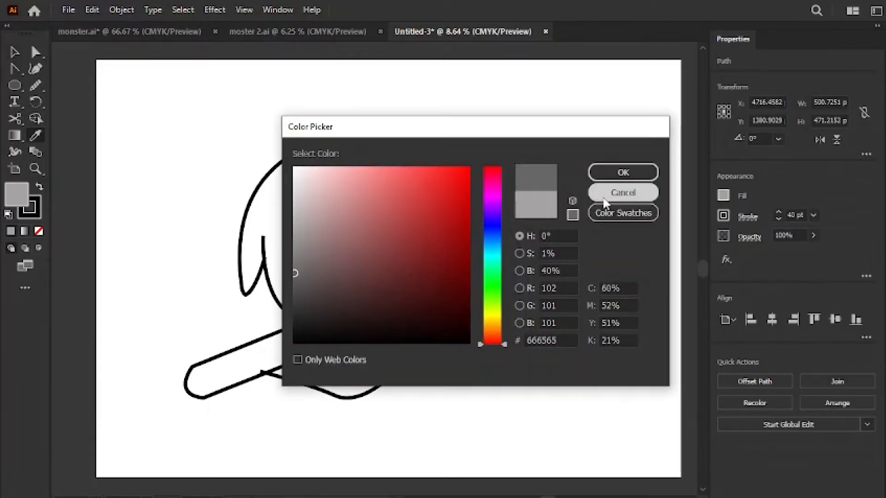
{"action": "left_click", "coordinate": [623, 173]}
- Fill the upper part of the scythe handle with a dark brown based on a 36° hue
{"action": "key", "text": "v"}
{"action": "left_click", "coordinate": [113, 51]}
{"action": "left_click", "coordinate": [535, 172]}
{"action": "double_click", "coordinate": [16, 194]}
{"action": "left_click", "coordinate": [493, 325]}
{"action": "left_click", "coordinate": [494, 329]}
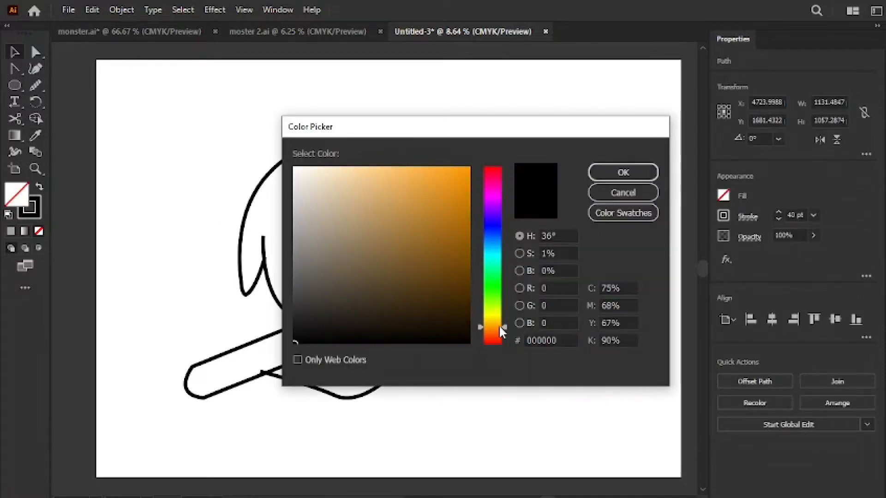
{"action": "left_click", "coordinate": [451, 278]}
{"action": "left_click", "coordinate": [623, 173]}
- Copy the upper handle's brown fill to the lower part of the handle
{"action": "left_click", "coordinate": [494, 245]}
{"action": "right_click", "coordinate": [457, 208]}
{"action": "left_click", "coordinate": [593, 175]}
{"action": "left_click", "coordinate": [199, 398]}
{"action": "left_click", "coordinate": [36, 135]}
{"action": "left_click", "coordinate": [489, 197]}
{"action": "left_click", "coordinate": [15, 53]}
{"action": "left_click", "coordinate": [397, 409]}
- Select all the artwork and merge the hood and body regions with the Shape Builder
{"action": "left_click", "coordinate": [319, 348]}
{"action": "key", "text": "ctrl+a"}
{"action": "left_click", "coordinate": [36, 118]}
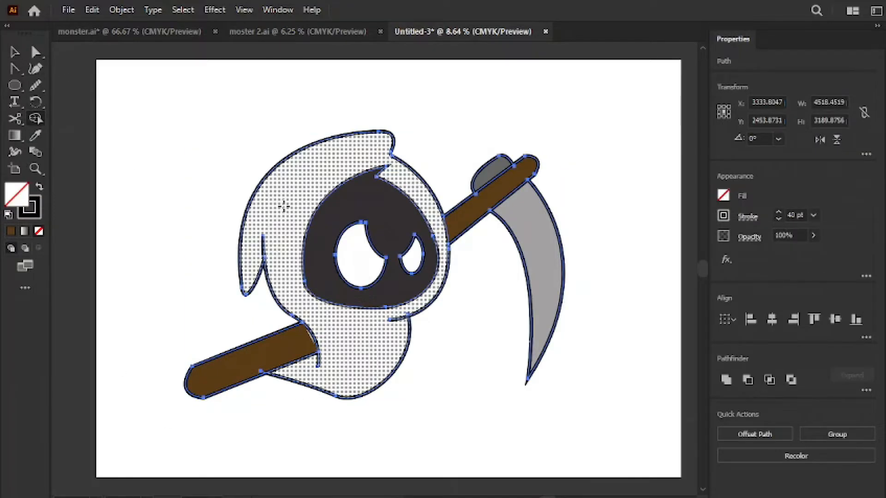
{"action": "left_click", "coordinate": [13, 52]}
{"action": "left_click", "coordinate": [200, 320]}
{"action": "scroll", "coordinate": [230, 316], "scroll_direction": "up", "scroll_amount": 2}
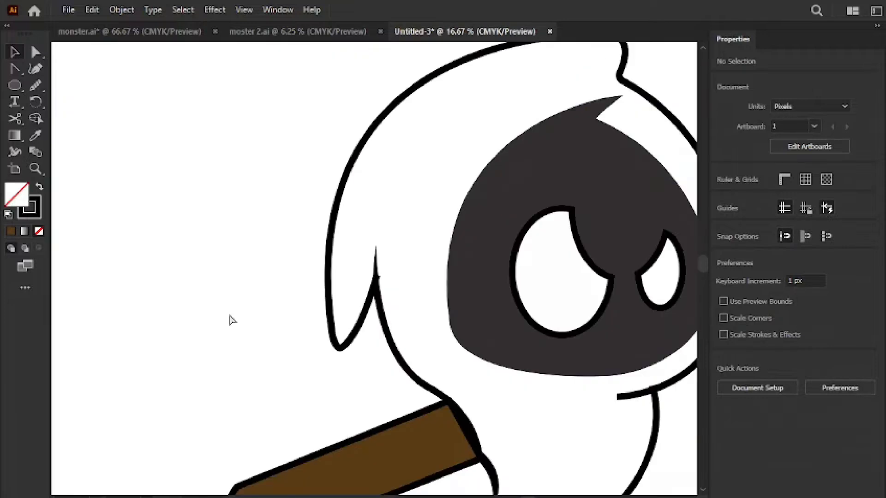
{"action": "scroll", "coordinate": [396, 299], "scroll_direction": "up", "scroll_amount": 4}
{"action": "key", "text": "ctrl+a"}
{"action": "left_click", "coordinate": [36, 118]}
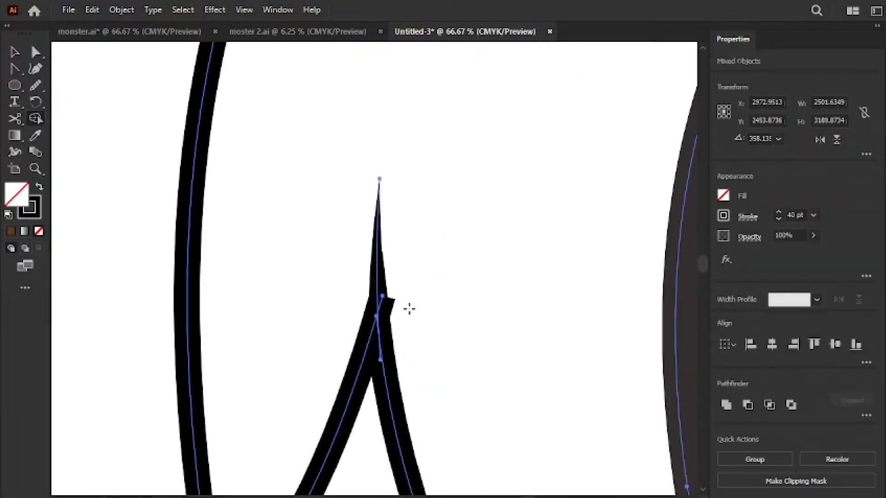
{"action": "scroll", "coordinate": [595, 404], "scroll_direction": "down", "scroll_amount": 5}
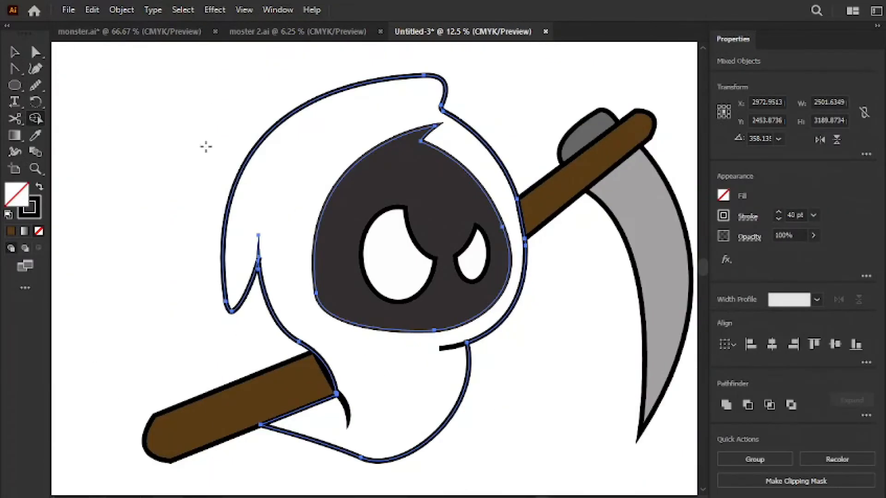
{"action": "key", "text": "v"}
{"action": "left_click", "coordinate": [120, 168]}
- Remove the stray short line segment at the hood's back fold, working in Outline view
{"action": "key", "text": "ctrl+equal"}
{"action": "key", "text": "ctrl+equal"}
{"action": "key", "text": "ctrl+equal"}
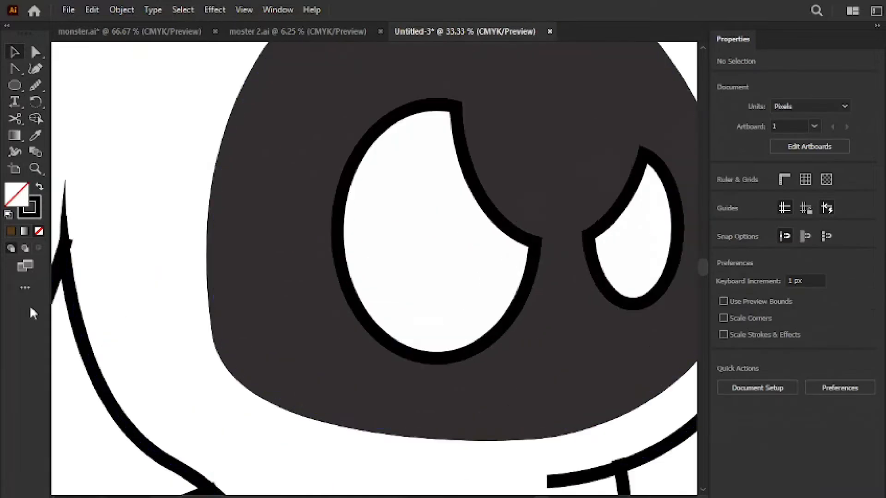
{"action": "scroll", "coordinate": [259, 287], "scroll_direction": "left", "scroll_amount": 11}
{"action": "left_click", "coordinate": [249, 251]}
{"action": "key", "text": "ctrl+y"}
{"action": "scroll", "coordinate": [248, 250], "scroll_direction": "up", "scroll_amount": 3}
{"action": "left_click_drag", "start_coordinate": [246, 249], "coordinate": [339, 254]}
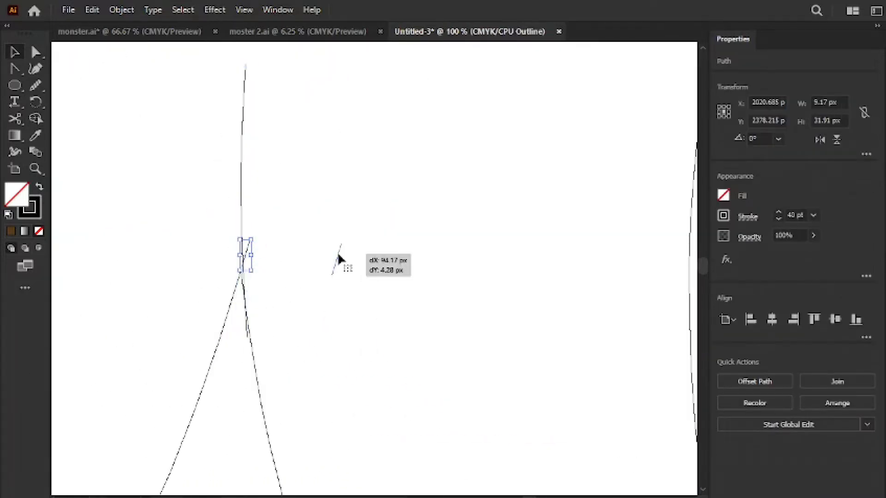
{"action": "left_click", "coordinate": [360, 273]}
{"action": "key", "text": "ctrl+y"}
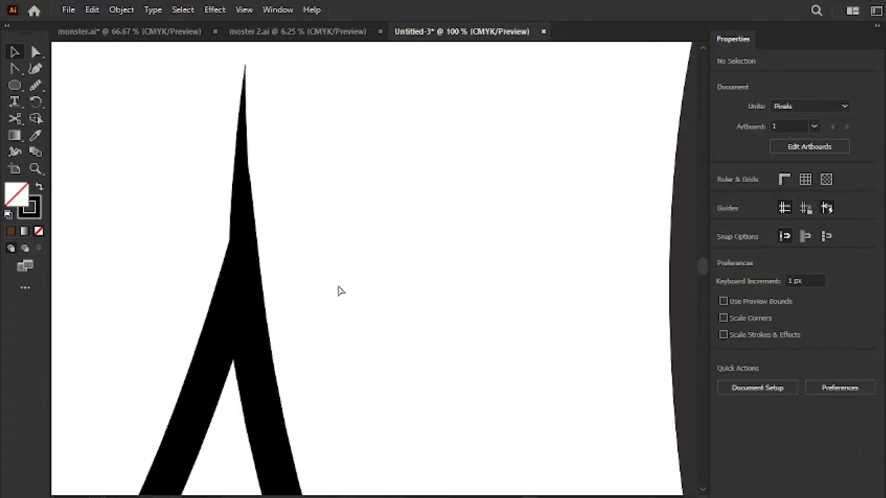
- Adjust the anchor point where the body line meets the lower handle in Outline view, and return to the colour preview
{"action": "key", "text": "ctrl+minus"}
{"action": "key", "text": "ctrl+minus"}
{"action": "key", "text": "ctrl+minus"}
{"action": "key", "text": "ctrl+minus"}
{"action": "key", "text": "ctrl+minus"}
{"action": "key", "text": "ctrl+minus"}
{"action": "key", "text": "ctrl+y"}
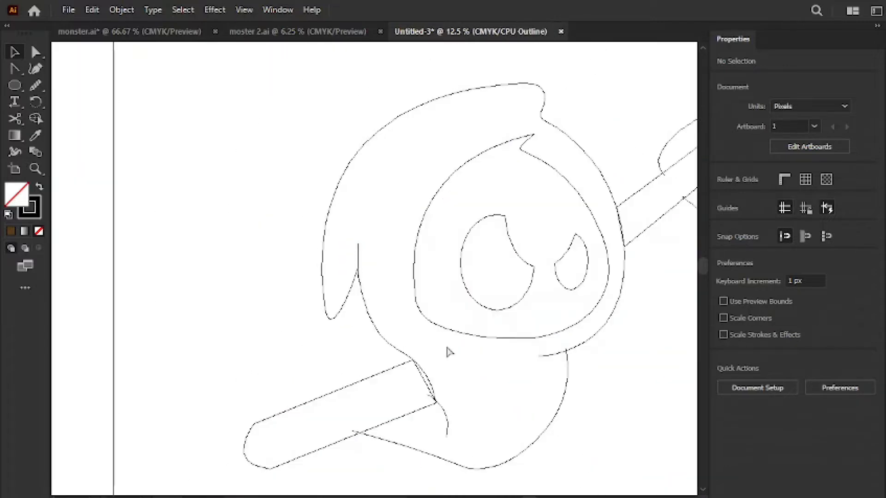
{"action": "left_click", "coordinate": [430, 378]}
{"action": "left_click", "coordinate": [436, 402]}
{"action": "left_click", "coordinate": [398, 352]}
{"action": "key", "text": "a"}
{"action": "left_click_drag", "start_coordinate": [443, 402], "coordinate": [435, 396]}
{"action": "left_click", "coordinate": [520, 389]}
{"action": "key", "text": "ctrl+minus"}
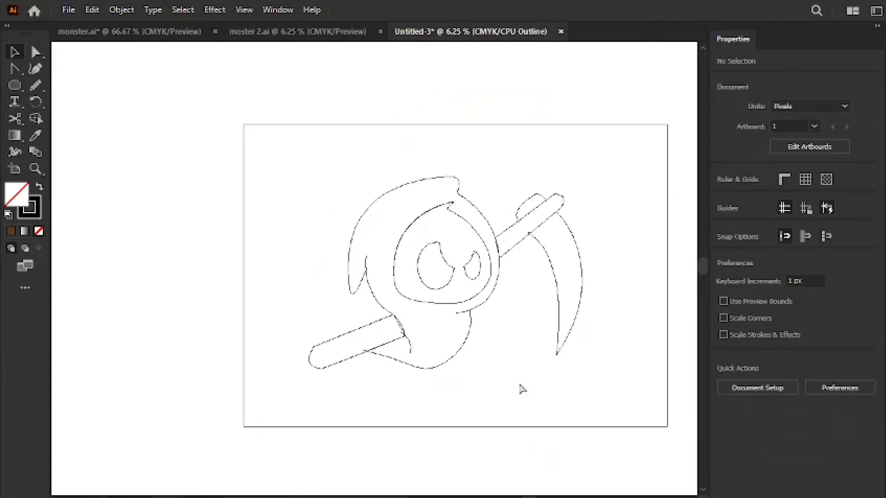
{"action": "key", "text": "ctrl+y"}
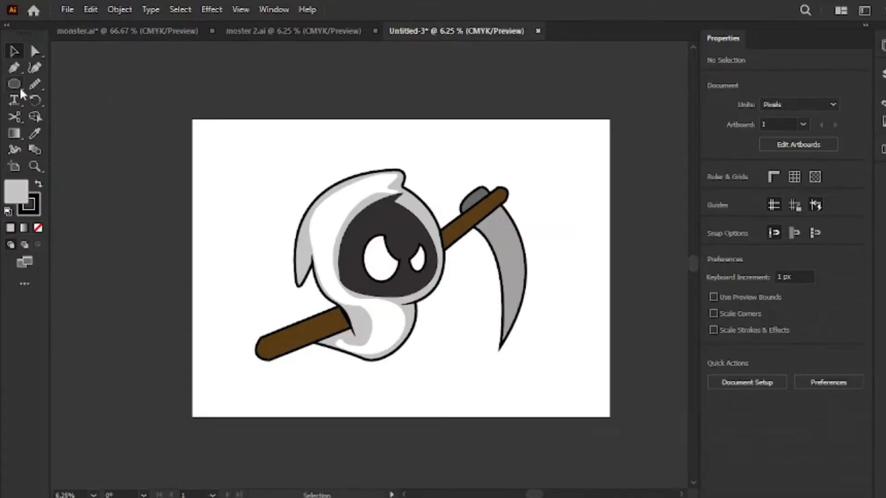
- Draw a rectangle over the lower handle beside the body and fill it with black
{"action": "left_click", "coordinate": [14, 85]}
{"action": "left_click_drag", "start_coordinate": [342, 313], "coordinate": [315, 341]}
{"action": "double_click", "coordinate": [17, 190]}
{"action": "left_click", "coordinate": [334, 337]}
{"action": "left_click", "coordinate": [615, 171]}
{"action": "left_click_drag", "start_coordinate": [16, 190], "coordinate": [35, 210]}
{"action": "left_click", "coordinate": [202, 247]}
{"action": "left_click", "coordinate": [502, 280]}
{"action": "left_click", "coordinate": [15, 51]}
{"action": "left_click", "coordinate": [113, 197]}
- Move the black rectangle's four corners to fit the handle's edges and the body line
{"action": "key", "text": "ctrl+="}
{"action": "key", "text": "ctrl+="}
{"action": "key", "text": "ctrl+="}
{"action": "scroll", "coordinate": [237, 222], "scroll_direction": "down", "scroll_amount": 5}
{"action": "left_click", "coordinate": [270, 229]}
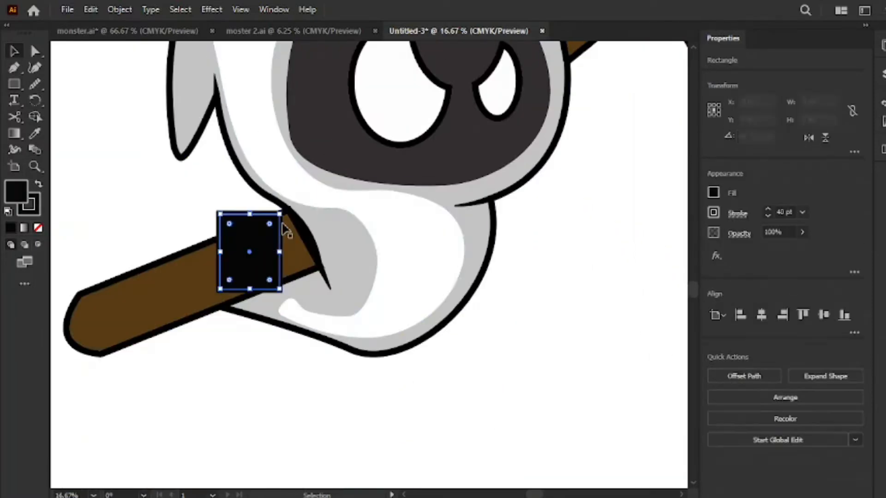
{"action": "left_click_drag", "start_coordinate": [278, 215], "coordinate": [290, 210]}
{"action": "left_click_drag", "start_coordinate": [220, 213], "coordinate": [236, 232]}
{"action": "left_click_drag", "start_coordinate": [280, 290], "coordinate": [321, 267]}
{"action": "left_click_drag", "start_coordinate": [223, 292], "coordinate": [244, 296]}
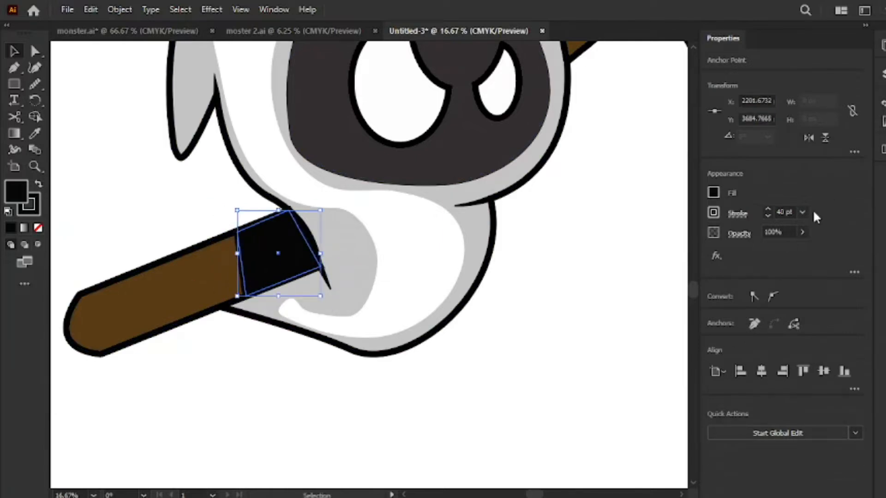
- Reduce the lower handle shadow's opacity to 32% and bend its outer edge into a curve
{"action": "left_click_drag", "start_coordinate": [775, 256], "coordinate": [766, 256]}
{"action": "left_click_drag", "start_coordinate": [14, 67], "coordinate": [69, 83]}
{"action": "left_click_drag", "start_coordinate": [262, 269], "coordinate": [265, 269]}
{"action": "left_click", "coordinate": [15, 51]}
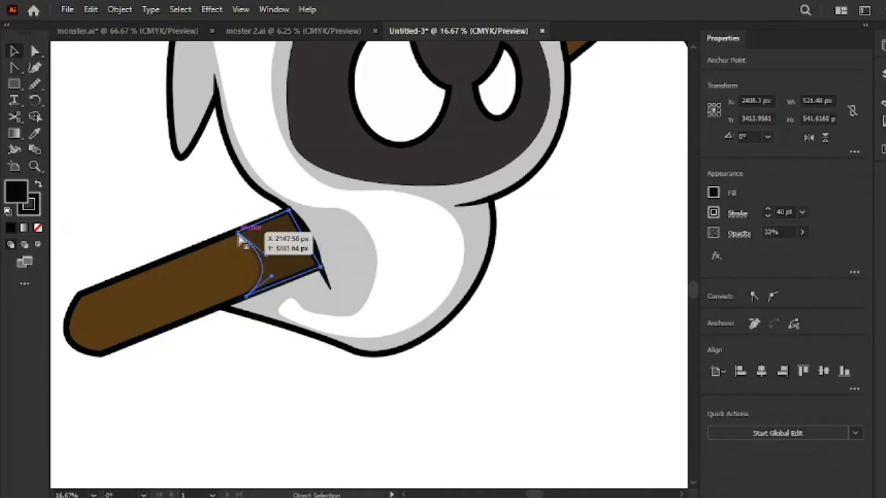
{"action": "left_click_drag", "start_coordinate": [238, 233], "coordinate": [251, 226]}
{"action": "left_click_drag", "start_coordinate": [280, 251], "coordinate": [271, 253]}
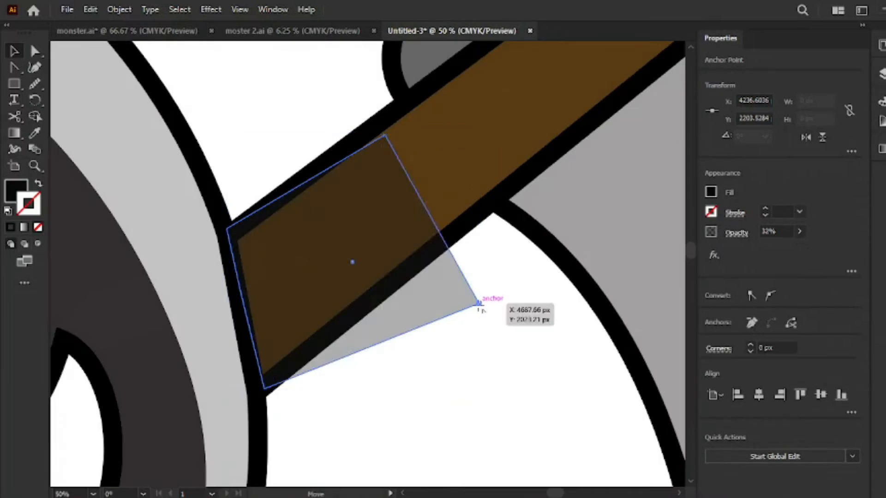
- Move the two outer corners of the upper handle's shadow onto the handle's edges, close to the hood
{"action": "left_click_drag", "start_coordinate": [477, 304], "coordinate": [359, 315]}
{"action": "left_click_drag", "start_coordinate": [386, 136], "coordinate": [314, 173]}
{"action": "left_click", "coordinate": [504, 427]}
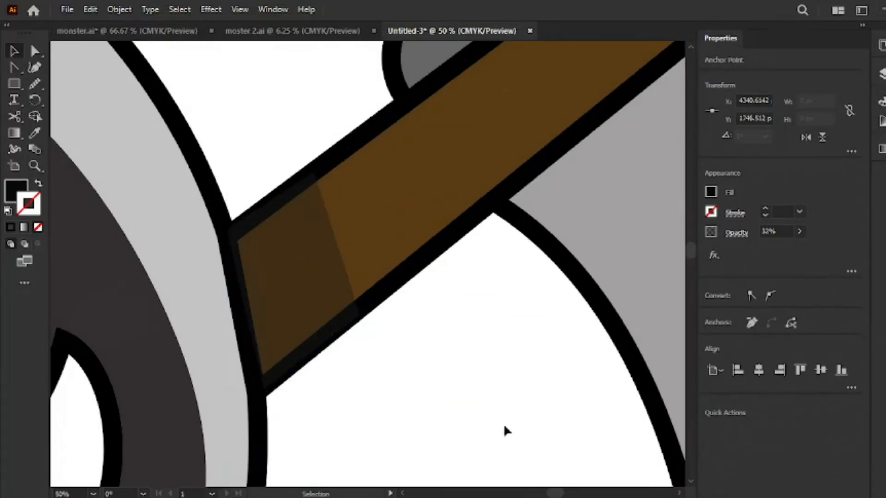
- Add an anchor point on the rounded end of the upper handle's outline with the Curvature tool
{"action": "key", "text": "ctrl+minus"}
{"action": "key", "text": "ctrl+minus"}
{"action": "key", "text": "ctrl+minus"}
{"action": "key", "text": "ctrl+minus"}
{"action": "key", "text": "ctrl+minus"}
{"action": "key", "text": "ctrl+minus"}
{"action": "key", "text": "ctrl+equal"}
{"action": "key", "text": "ctrl+equal"}
{"action": "key", "text": "ctrl+equal"}
{"action": "key", "text": "ctrl+equal"}
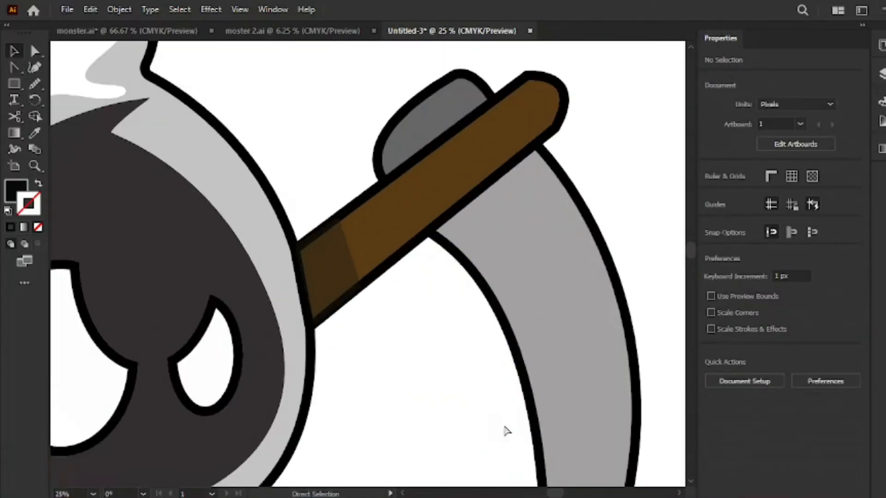
{"action": "left_click", "coordinate": [37, 69]}
{"action": "left_click", "coordinate": [468, 148]}
{"action": "left_click", "coordinate": [561, 88]}
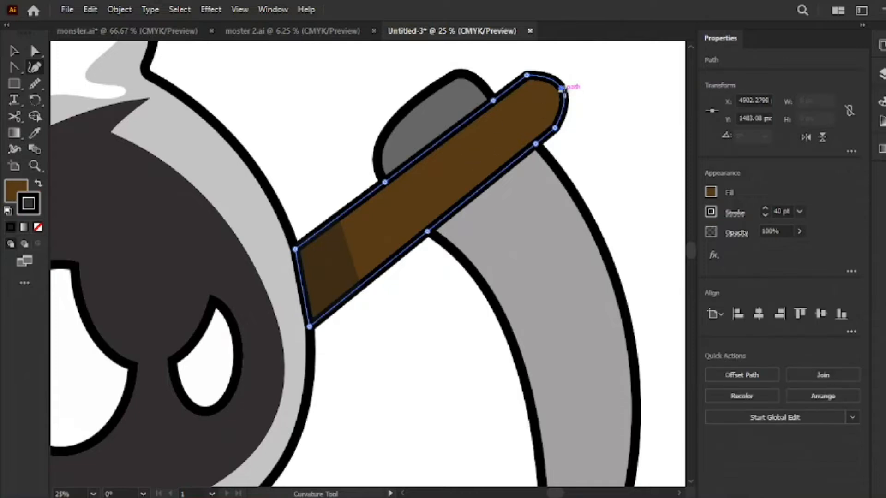
{"action": "key", "text": "v"}
{"action": "left_click", "coordinate": [648, 111]}
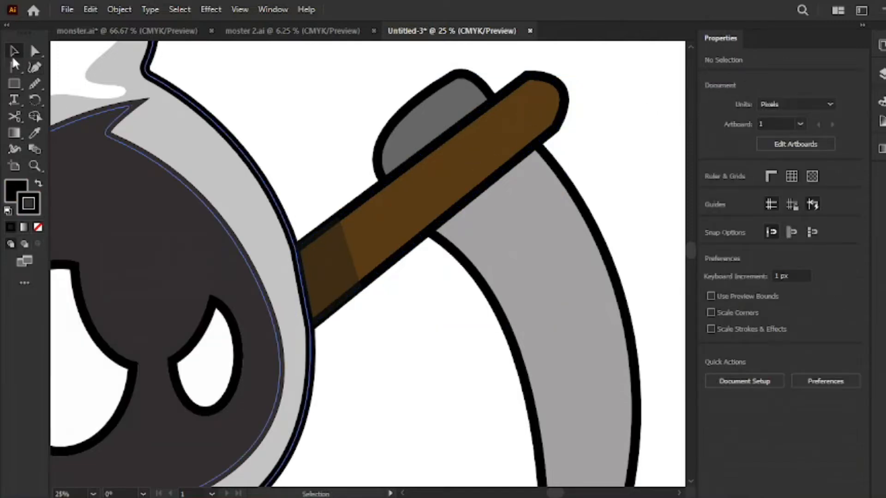
{"action": "left_click", "coordinate": [35, 69]}
{"action": "left_click", "coordinate": [526, 100]}
- Draw a white highlight path with the Pen from the hood's front tip down its back to the handle, and refine its curve
{"action": "left_click", "coordinate": [15, 69]}
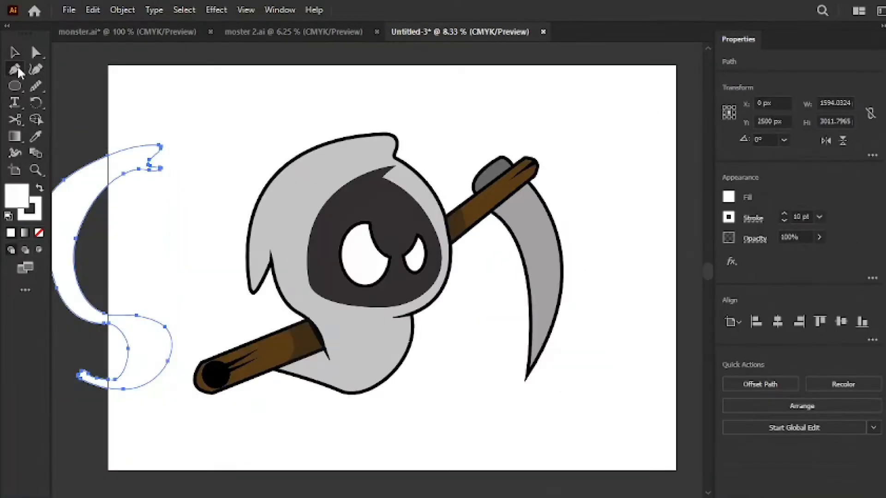
{"action": "left_click", "coordinate": [374, 165]}
{"action": "left_click_drag", "start_coordinate": [392, 148], "coordinate": [396, 139]}
{"action": "left_click_drag", "start_coordinate": [383, 137], "coordinate": [376, 141]}
{"action": "left_click_drag", "start_coordinate": [267, 231], "coordinate": [265, 308]}
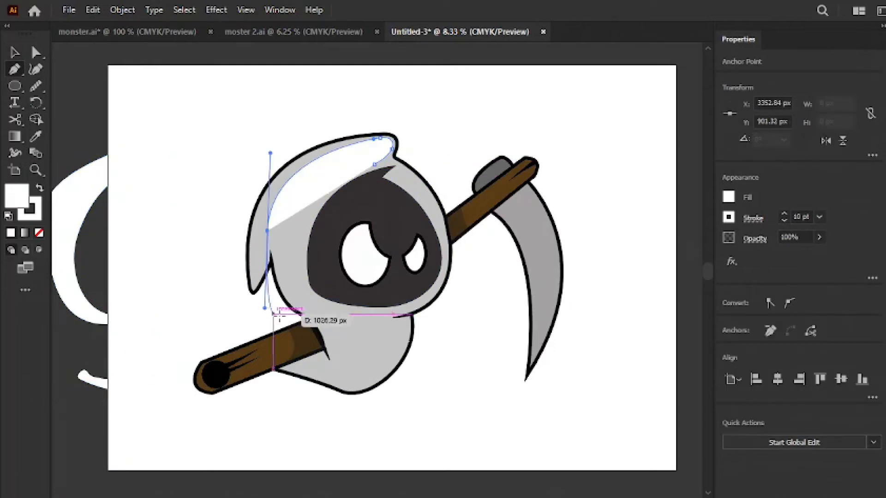
{"action": "left_click_drag", "start_coordinate": [323, 328], "coordinate": [329, 337]}
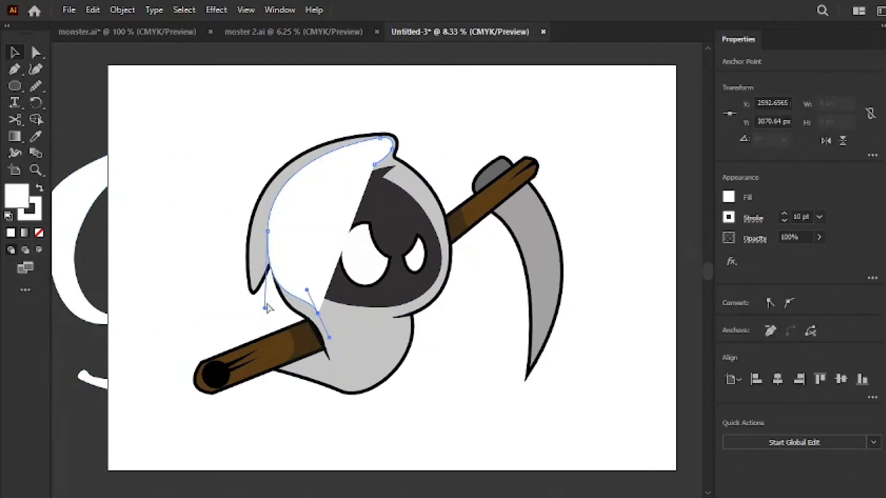
{"action": "left_click_drag", "start_coordinate": [268, 308], "coordinate": [280, 272]}
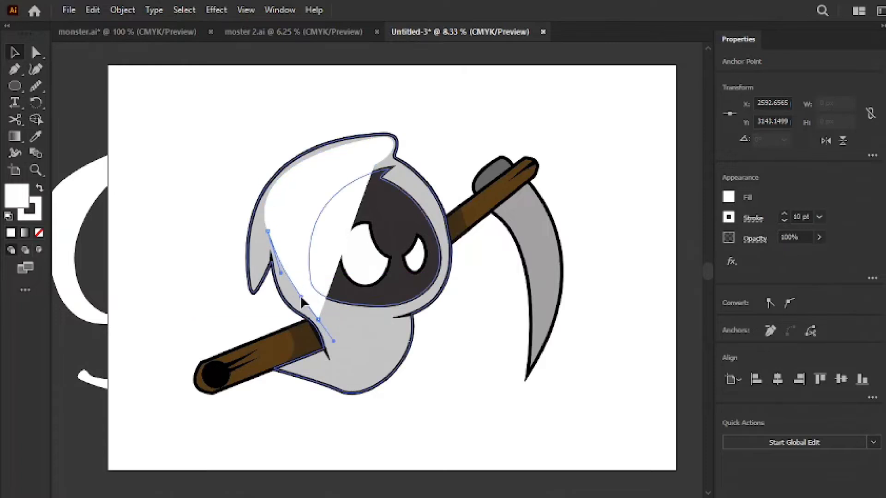
{"action": "left_click_drag", "start_coordinate": [280, 269], "coordinate": [278, 267]}
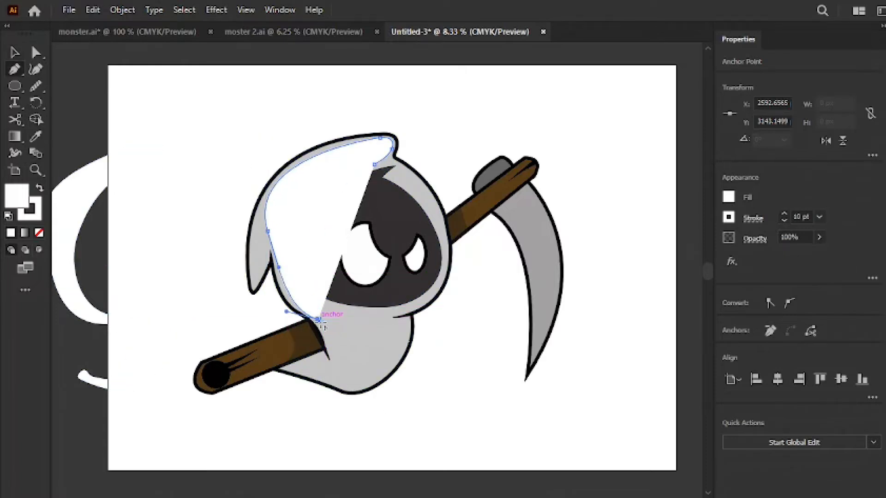
- Continue the highlight path around the lower body and up beside the face, and remove its fill
{"action": "left_click_drag", "start_coordinate": [318, 375], "coordinate": [401, 332]}
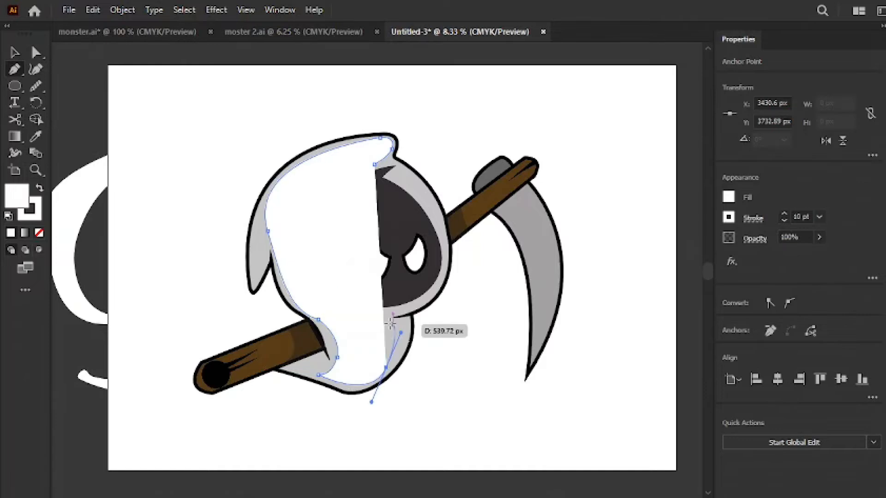
{"action": "left_click", "coordinate": [286, 249]}
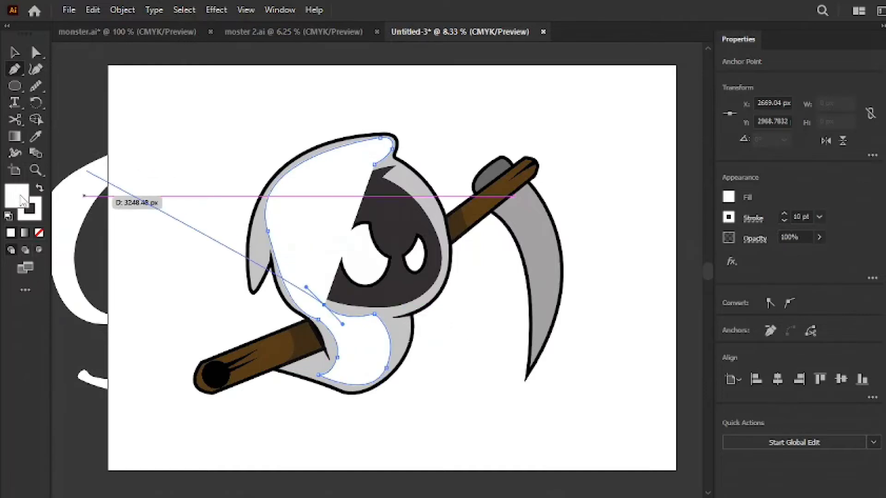
{"action": "key", "text": "/"}
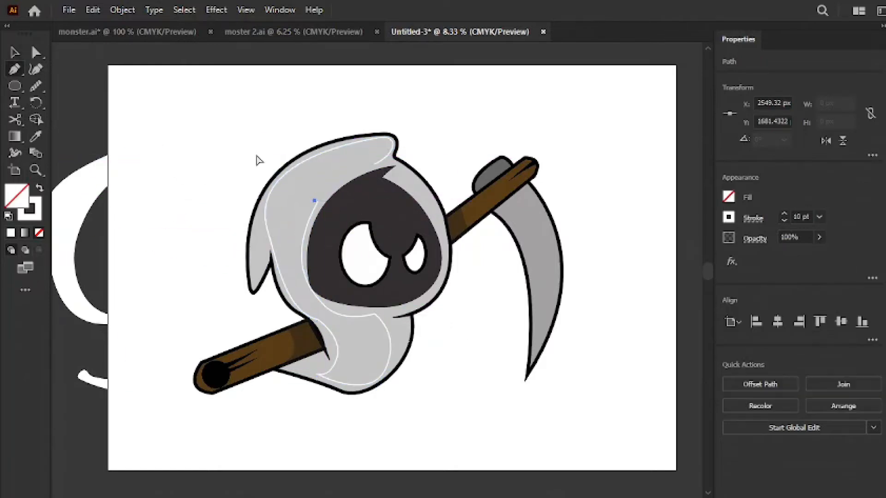
- Smooth the highlight path's corner on the lower body and reshape its curve along the hood's back
{"action": "left_click", "coordinate": [163, 119]}
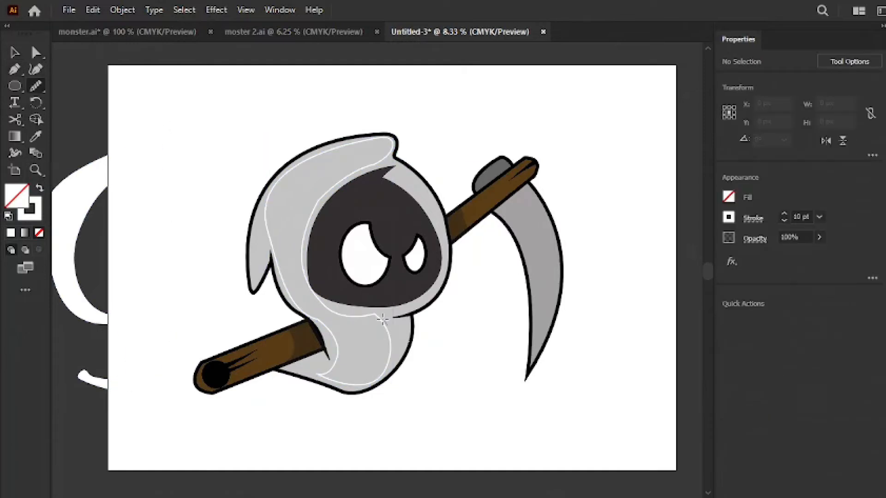
{"action": "left_click", "coordinate": [371, 333]}
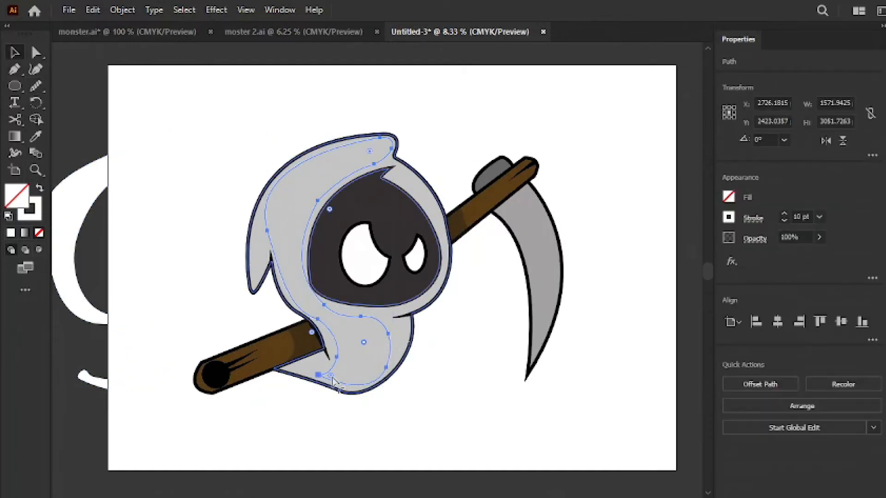
{"action": "left_click_drag", "start_coordinate": [352, 133], "coordinate": [257, 161]}
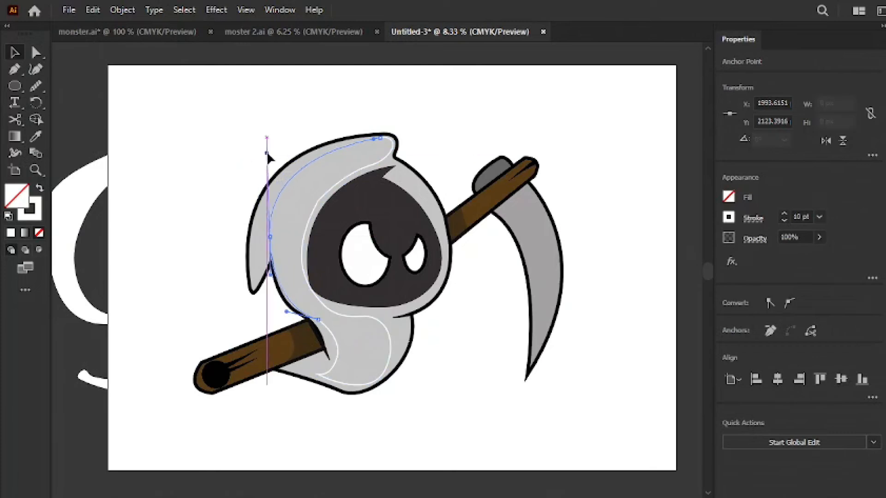
{"action": "left_click_drag", "start_coordinate": [354, 381], "coordinate": [313, 319]}
{"action": "left_click_drag", "start_coordinate": [332, 359], "coordinate": [332, 359]}
- Refine the highlight path's curve beneath the face and pull its edge inward at the hood's front tip
{"action": "left_click", "coordinate": [442, 385]}
{"action": "left_click", "coordinate": [324, 305]}
{"action": "left_click_drag", "start_coordinate": [309, 293], "coordinate": [305, 298]}
{"action": "left_click", "coordinate": [483, 386]}
{"action": "left_click", "coordinate": [391, 151]}
{"action": "mouse_move", "coordinate": [391, 149]}
{"action": "left_mouse_down"}
{"action": "mouse_move", "coordinate": [373, 152]}
{"action": "mouse_move", "coordinate": [387, 157]}
{"action": "left_mouse_up"}
{"action": "left_click", "coordinate": [417, 144]}
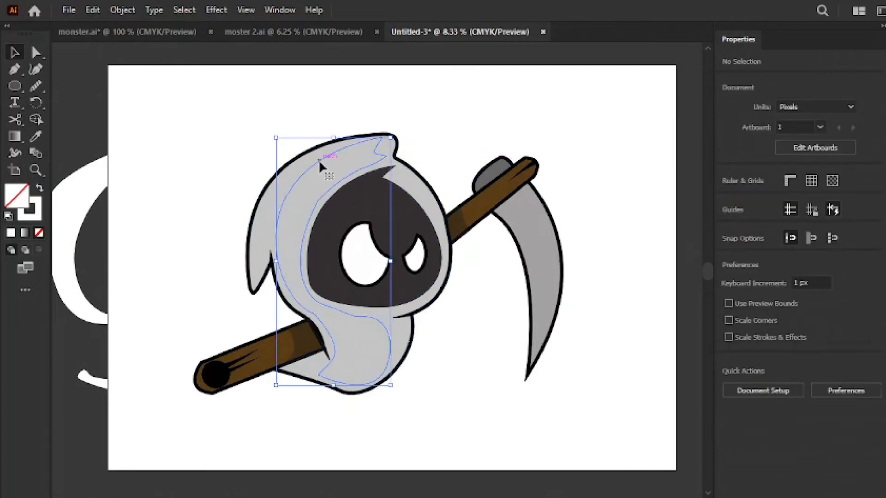
- Fill the tapered wood-grain sliver at the upper handle's tip with black and place two matching slivers beside the lower handle
{"action": "left_click", "coordinate": [321, 167]}
{"action": "left_click", "coordinate": [73, 203]}
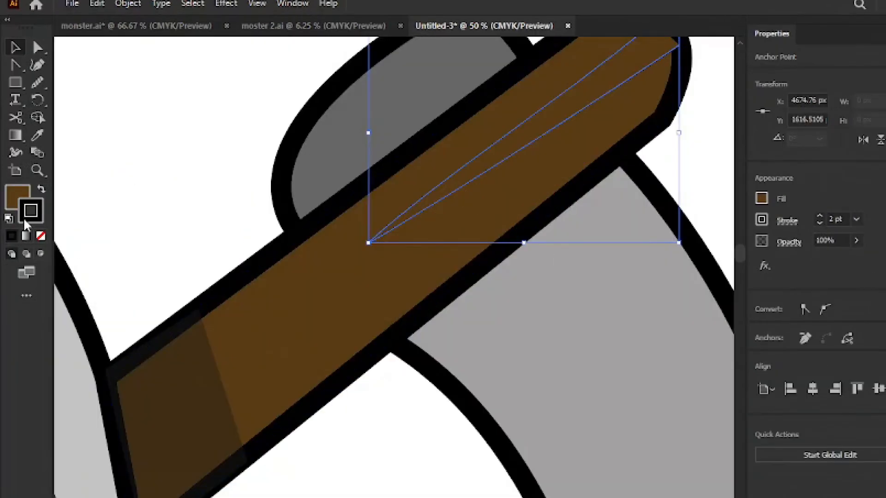
{"action": "left_click", "coordinate": [356, 455]}
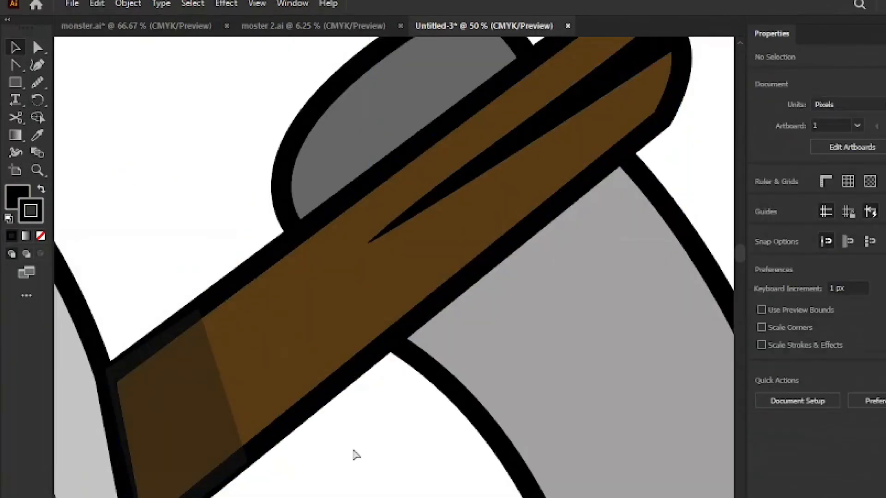
{"action": "key", "text": "ctrl+minus"}
{"action": "key", "text": "ctrl+minus"}
{"action": "left_click", "coordinate": [496, 177]}
{"action": "left_click_drag", "start_coordinate": [383, 260], "coordinate": [444, 216]}
{"action": "left_click_drag", "start_coordinate": [507, 181], "coordinate": [510, 173]}
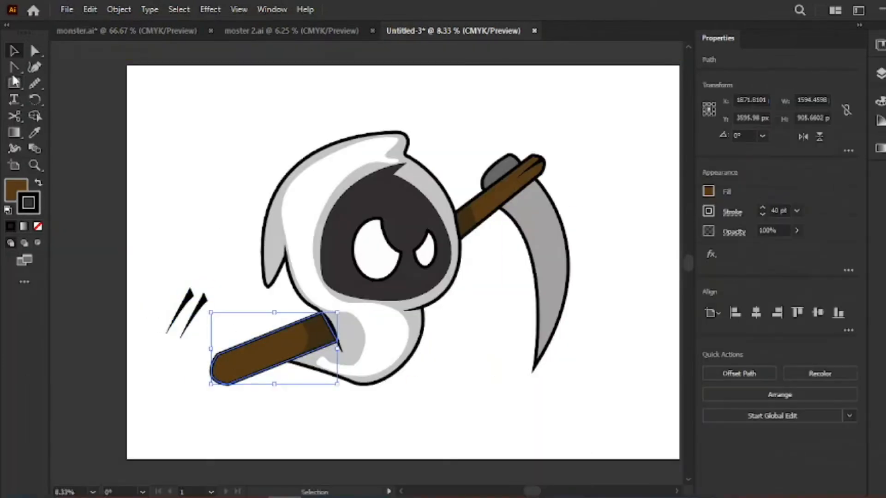
- Draw an ellipse on the rounded end of the lower handle and adjust it to fit as the end-grain ring
{"action": "left_click_drag", "start_coordinate": [15, 82], "coordinate": [79, 95]}
{"action": "mouse_move", "coordinate": [205, 349]}
{"action": "left_mouse_down"}
{"action": "mouse_move", "coordinate": [233, 380]}
{"action": "mouse_move", "coordinate": [243, 376]}
{"action": "left_mouse_up"}
{"action": "left_click_drag", "start_coordinate": [235, 366], "coordinate": [240, 382]}
{"action": "left_click_drag", "start_coordinate": [240, 382], "coordinate": [234, 372]}
- Move the two black wood-grain slivers onto the lower handle so they extend from the ring
{"action": "left_click", "coordinate": [207, 293]}
{"action": "left_click_drag", "start_coordinate": [179, 322], "coordinate": [235, 371]}
{"action": "left_click", "coordinate": [182, 307]}
{"action": "left_click_drag", "start_coordinate": [193, 289], "coordinate": [194, 297]}
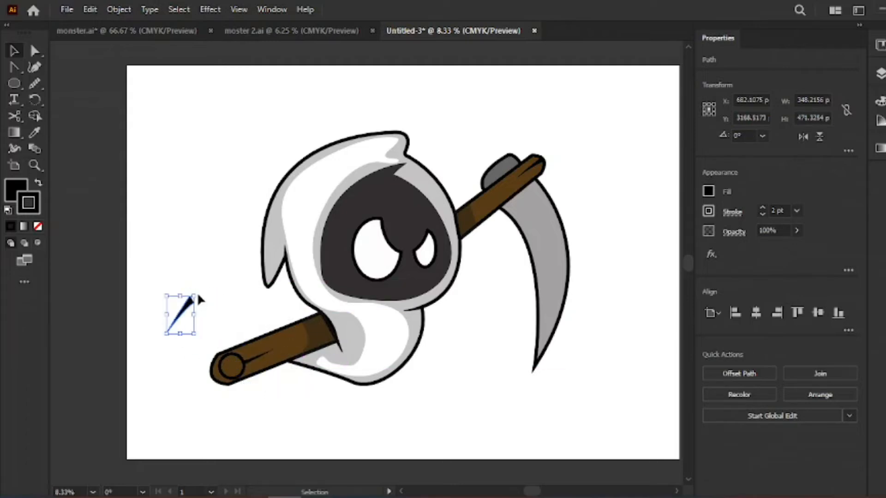
{"action": "mouse_move", "coordinate": [177, 326]}
{"action": "left_mouse_down"}
{"action": "mouse_move", "coordinate": [234, 363]}
{"action": "mouse_move", "coordinate": [244, 366]}
{"action": "mouse_move", "coordinate": [250, 354]}
{"action": "left_mouse_up"}
{"action": "left_click", "coordinate": [258, 392]}
- Fill the ring on the lower handle's end with the black of its outline
{"action": "left_click", "coordinate": [236, 359]}
{"action": "left_click", "coordinate": [55, 215]}
{"action": "left_click", "coordinate": [235, 362]}
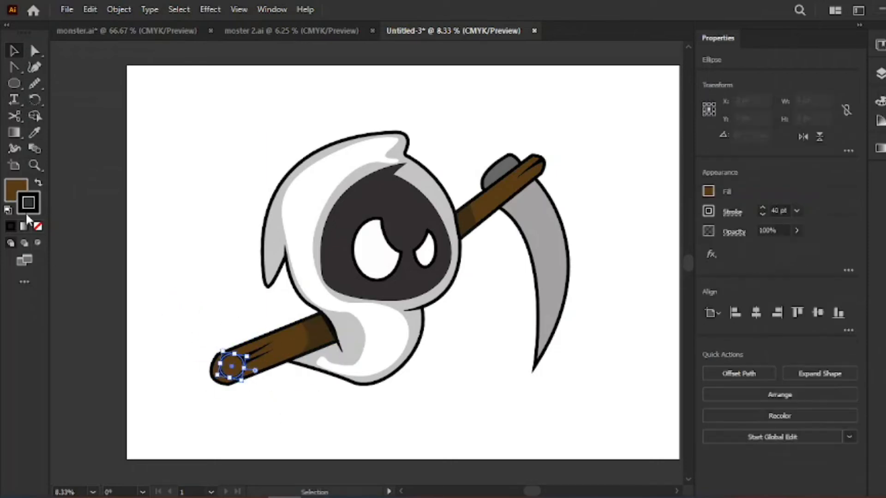
{"action": "left_click_drag", "start_coordinate": [28, 210], "coordinate": [15, 186]}
{"action": "left_click", "coordinate": [76, 153]}
- Draw a white highlight with the Pen along the scythe blade's inner edge, from the handle to the blade's tip
{"action": "key", "text": "ctrl+plus"}
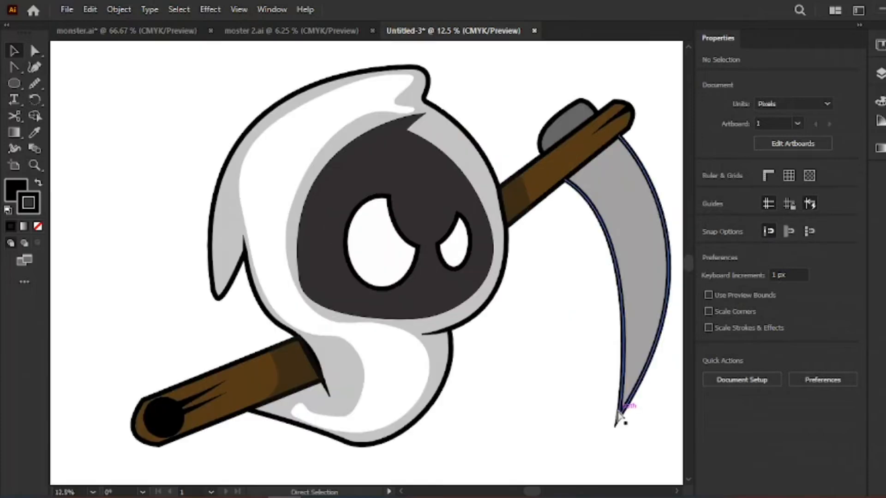
{"action": "scroll", "coordinate": [497, 291], "scroll_direction": "up", "scroll_amount": 5}
{"action": "scroll", "coordinate": [497, 292], "scroll_direction": "down", "scroll_amount": 3}
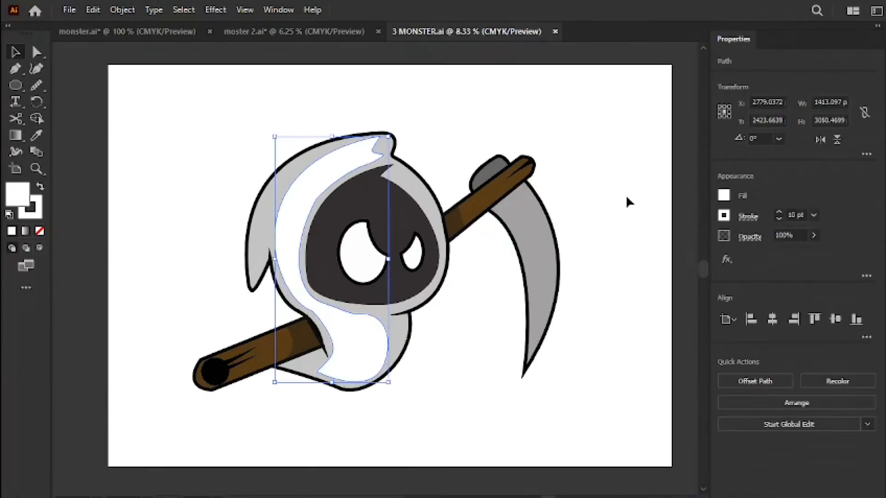
{"action": "left_click", "coordinate": [625, 200]}
{"action": "key", "text": "ctrl+plus"}
{"action": "key", "text": "p"}
{"action": "left_click", "coordinate": [565, 166]}
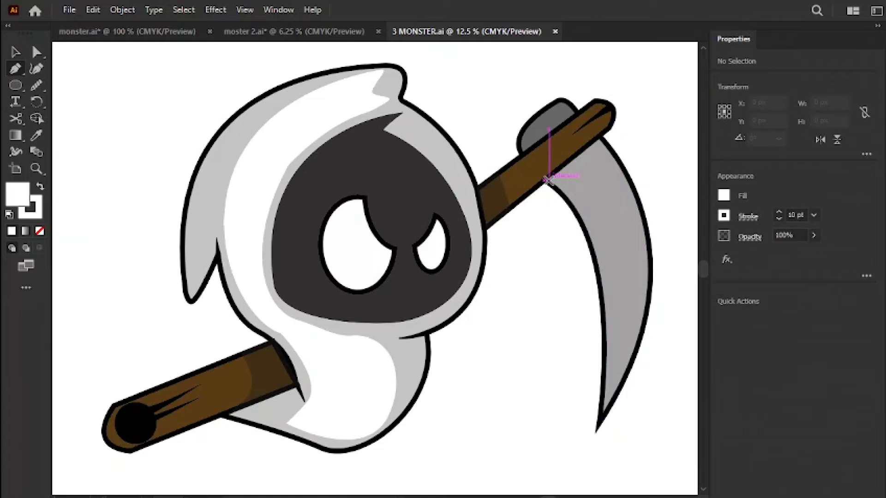
{"action": "mouse_move", "coordinate": [600, 414]}
{"action": "left_mouse_down"}
{"action": "mouse_move", "coordinate": [524, 493]}
{"action": "mouse_move", "coordinate": [543, 305]}
{"action": "left_mouse_up"}
{"action": "scroll", "coordinate": [543, 304], "scroll_direction": "up", "scroll_amount": 5}
{"action": "left_click", "coordinate": [600, 409]}
{"action": "left_click_drag", "start_coordinate": [549, 177], "coordinate": [535, 233]}
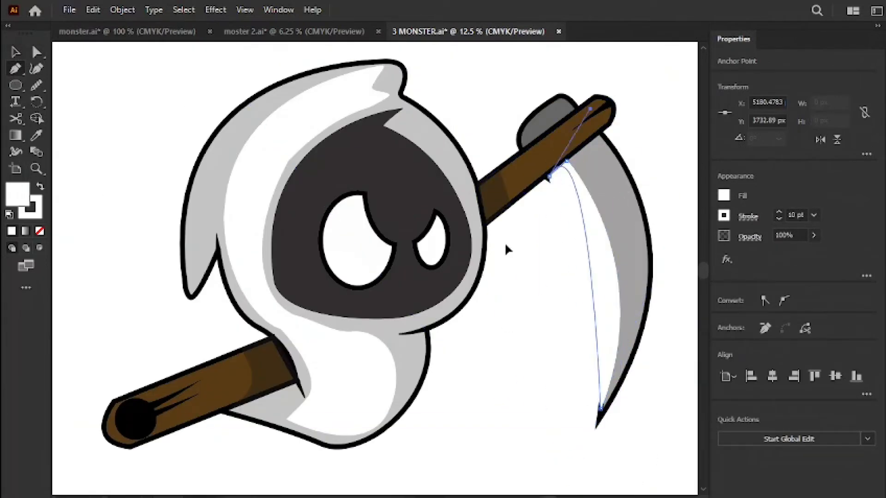
{"action": "left_click_drag", "start_coordinate": [454, 90], "coordinate": [454, 89]}
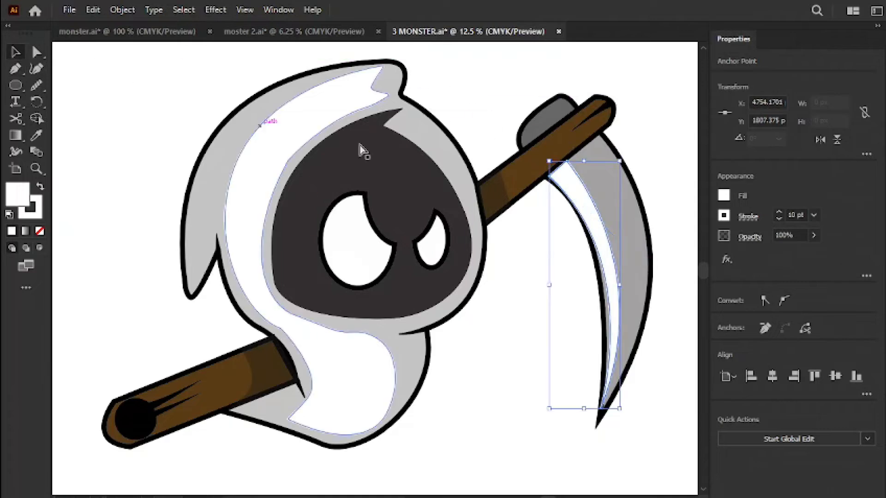
- Reshape the blade highlight's curve so it follows the blade's inner outline
{"action": "left_click", "coordinate": [37, 52]}
{"action": "left_click_drag", "start_coordinate": [614, 236], "coordinate": [639, 273]}
{"action": "left_click_drag", "start_coordinate": [640, 231], "coordinate": [634, 250]}
{"action": "left_click", "coordinate": [652, 404]}
{"action": "left_click", "coordinate": [610, 373]}
{"action": "left_click", "coordinate": [530, 350]}
- Set the blade highlight's stroke weight to 6 pt
{"action": "left_click", "coordinate": [611, 323]}
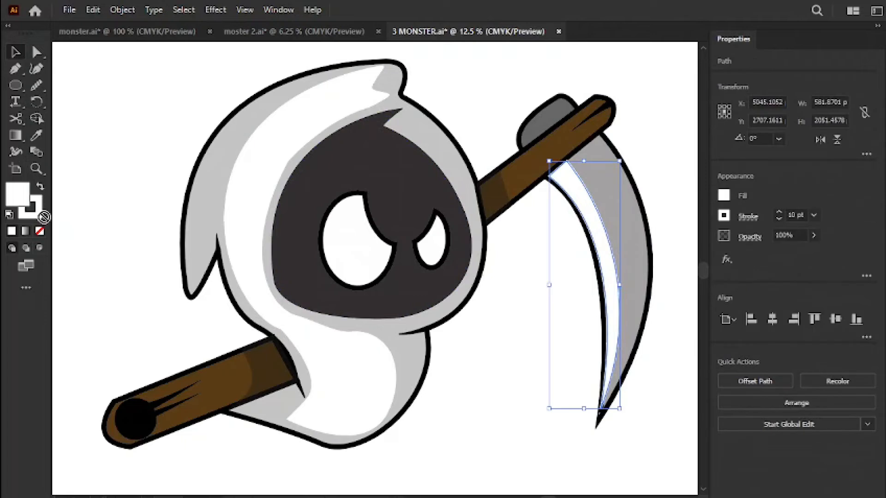
{"action": "left_click", "coordinate": [780, 220]}
{"action": "left_click", "coordinate": [780, 220]}
{"action": "left_click", "coordinate": [779, 220]}
{"action": "left_click", "coordinate": [779, 220]}
{"action": "left_click", "coordinate": [674, 281]}
- Draw a closed shading shape with the Pen along the blade's outer edge, from the handle to the tip and back
{"action": "key", "text": "p"}
{"action": "left_click", "coordinate": [580, 151]}
{"action": "left_click_drag", "start_coordinate": [597, 416], "coordinate": [492, 433]}
{"action": "scroll", "coordinate": [492, 433], "scroll_direction": "up", "scroll_amount": 5}
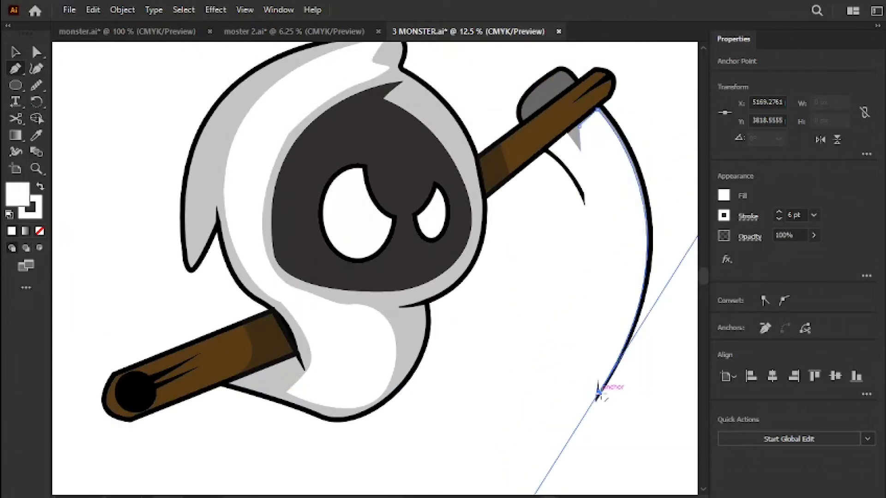
{"action": "left_click_drag", "start_coordinate": [580, 126], "coordinate": [521, 284]}
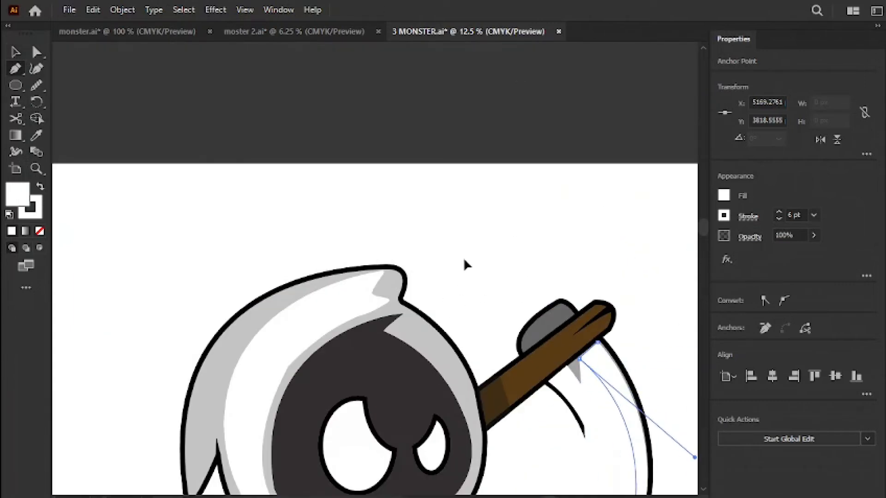
{"action": "left_click_drag", "start_coordinate": [464, 260], "coordinate": [460, 252]}
{"action": "scroll", "coordinate": [494, 269], "scroll_direction": "down", "scroll_amount": 4}
{"action": "left_click", "coordinate": [16, 53]}
- Fill the blade's outer shading shape with dark grey and apply the same grey to its stroke
{"action": "double_click", "coordinate": [18, 195]}
{"action": "left_click_drag", "start_coordinate": [292, 271], "coordinate": [294, 282]}
{"action": "left_click", "coordinate": [624, 172]}
{"action": "left_click", "coordinate": [665, 177]}
{"action": "left_click", "coordinate": [633, 208]}
{"action": "left_click_drag", "start_coordinate": [17, 194], "coordinate": [36, 210]}
- Lower the opacity of the blade's inner highlight to 18%
{"action": "left_click", "coordinate": [669, 260]}
{"action": "left_click", "coordinate": [609, 256]}
{"action": "left_click", "coordinate": [814, 236]}
{"action": "left_click_drag", "start_coordinate": [814, 253], "coordinate": [770, 253]}
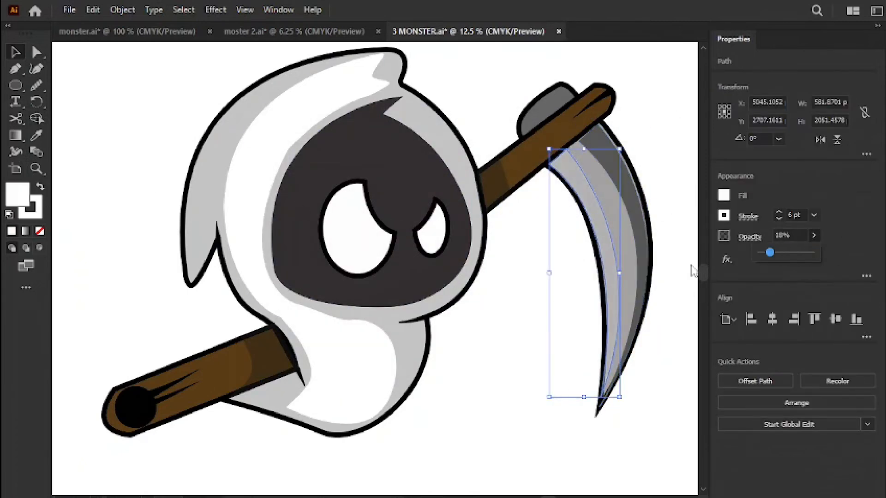
{"action": "left_click", "coordinate": [500, 336]}
- Copy the robe highlight's white, strokeless appearance to the blade's inner highlight with the Eyedropper
{"action": "left_click", "coordinate": [615, 347]}
{"action": "left_click", "coordinate": [677, 429]}
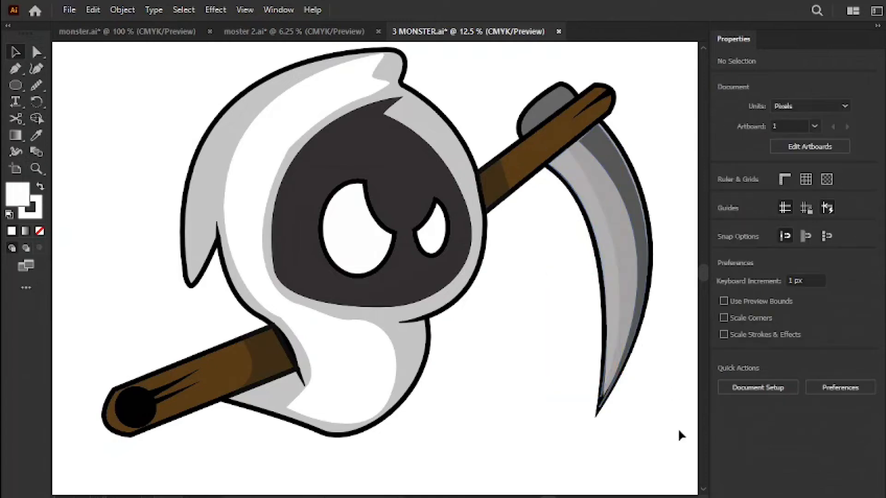
{"action": "left_click", "coordinate": [611, 339]}
{"action": "key", "text": "i"}
{"action": "left_click", "coordinate": [223, 174]}
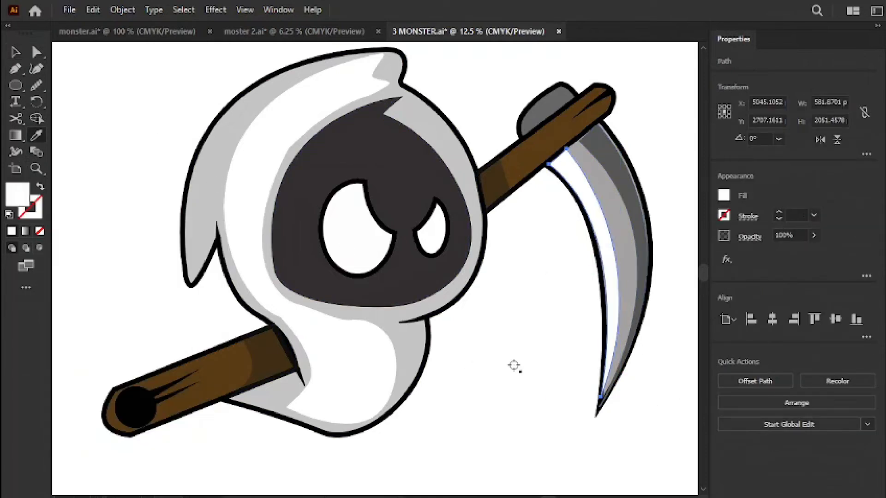
{"action": "left_click", "coordinate": [279, 224]}
{"action": "scroll", "coordinate": [277, 223], "scroll_direction": "down", "scroll_amount": 5}
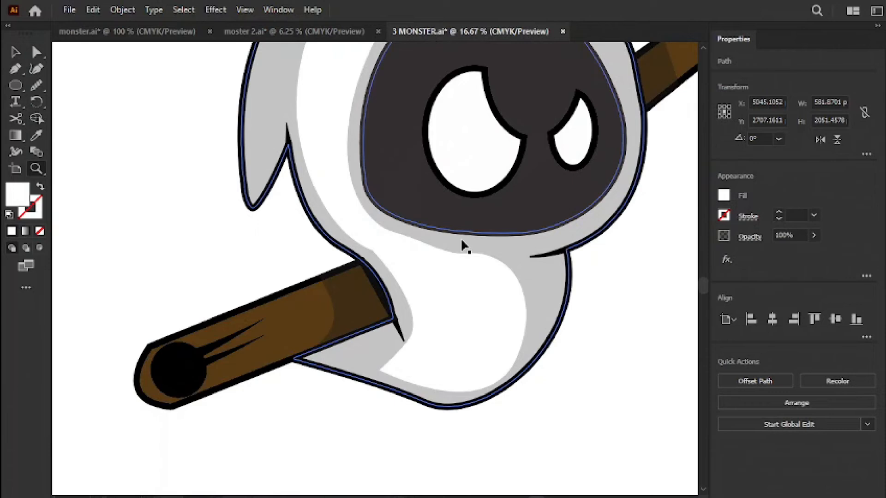
- Set the fill of the blade's inner highlight to ADADAD
{"action": "key", "text": "ctrl+minus"}
{"action": "key", "text": "ctrl+minus"}
{"action": "double_click", "coordinate": [21, 197]}
{"action": "type", "text": "adadad"}
{"action": "key", "text": "Return"}
{"action": "key", "text": "ctrl+plus"}
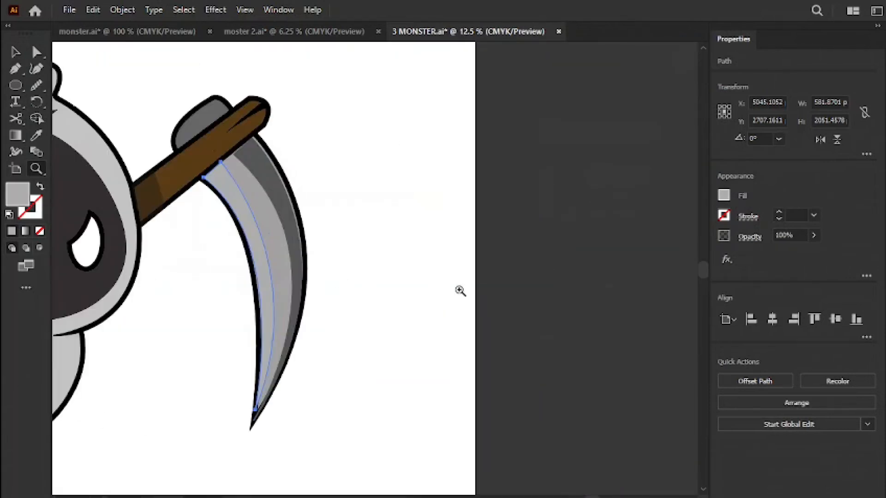
- Change the fill of the blade's inner highlight to a lighter grey and deselect the blade shapes
{"action": "double_click", "coordinate": [12, 200]}
{"action": "key", "text": "Return"}
{"action": "scroll", "coordinate": [261, 230], "scroll_direction": "up", "scroll_amount": 1}
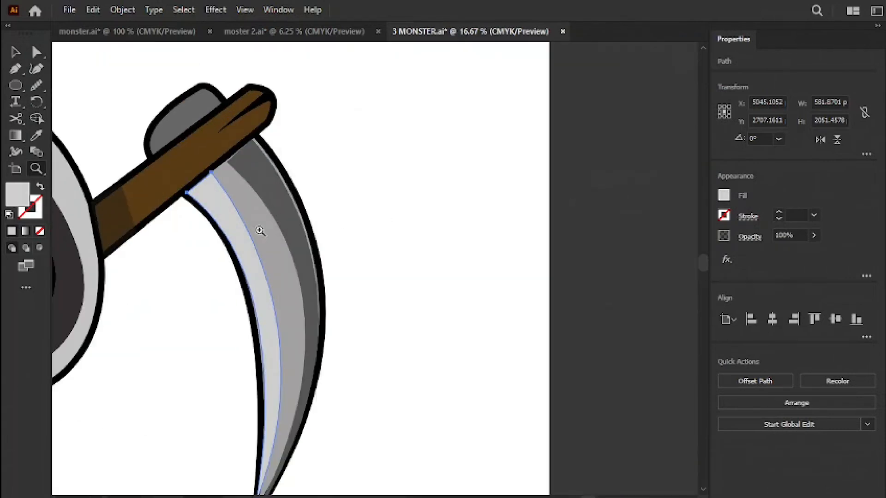
{"action": "left_click", "coordinate": [231, 276]}
{"action": "scroll", "coordinate": [318, 180], "scroll_direction": "down", "scroll_amount": 3}
{"action": "left_click", "coordinate": [313, 189]}
{"action": "left_click", "coordinate": [383, 279]}
{"action": "key", "text": "ctrl+minus"}
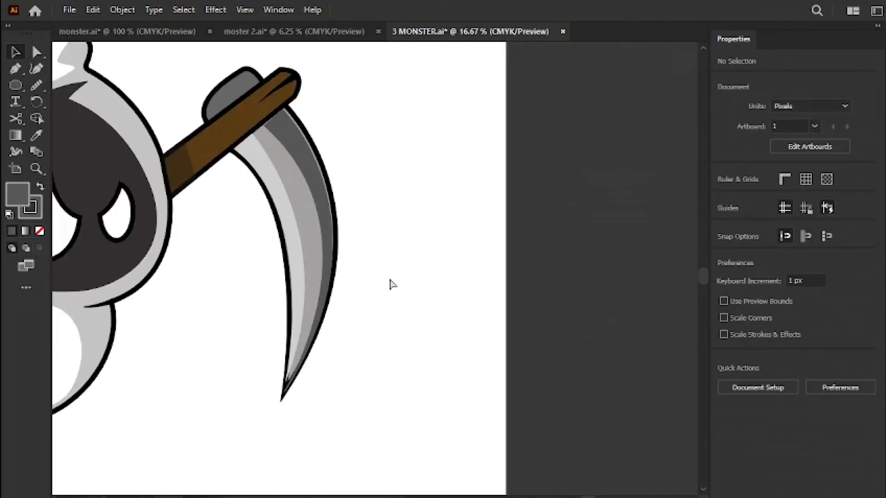
- Create light grey strokeless bars with the Rectangle tool and place them as glints across the upper part of the blade
{"action": "left_click", "coordinate": [285, 396]}
{"action": "left_click", "coordinate": [240, 97]}
{"action": "left_click", "coordinate": [449, 190]}
{"action": "left_click", "coordinate": [135, 128]}
{"action": "key", "text": "m"}
{"action": "left_click", "coordinate": [262, 158]}
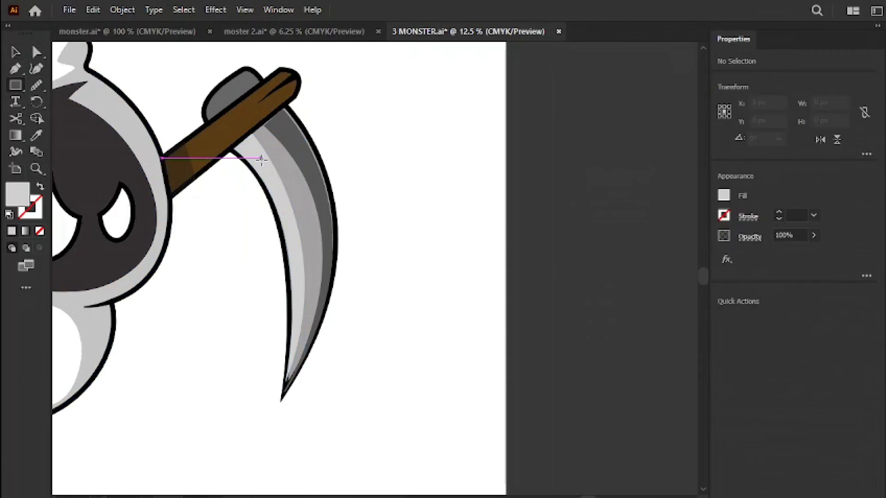
{"action": "left_click", "coordinate": [441, 281]}
{"action": "key", "text": "v"}
{"action": "left_click_drag", "start_coordinate": [307, 215], "coordinate": [316, 173]}
{"action": "left_click_drag", "start_coordinate": [262, 214], "coordinate": [270, 176]}
- Place matching light grey glint bars across the blade's middle, below the upper pair
{"action": "left_click_drag", "start_coordinate": [316, 173], "coordinate": [312, 268]}
{"action": "left_click", "coordinate": [301, 184]}
{"action": "left_click", "coordinate": [292, 188]}
{"action": "left_click", "coordinate": [294, 219]}
{"action": "key", "text": "super"}
{"action": "left_click", "coordinate": [487, 317]}
{"action": "key", "text": "ctrl+z"}
{"action": "left_click", "coordinate": [487, 317]}
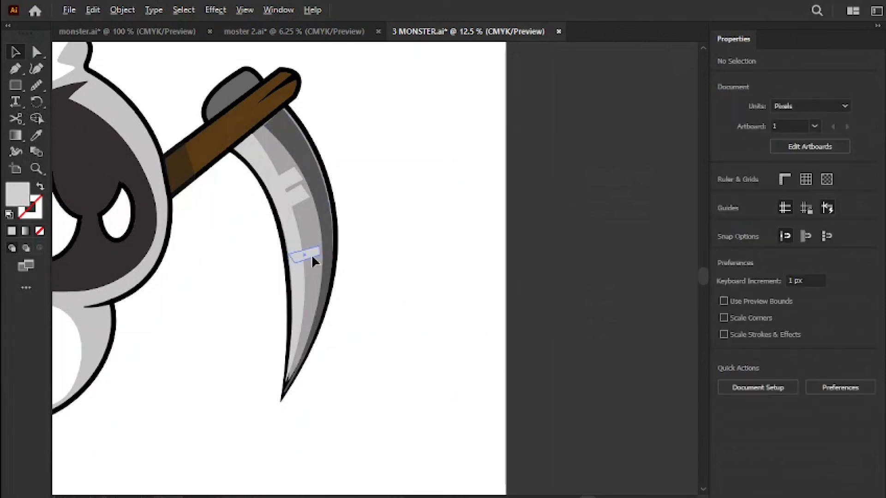
{"action": "left_click_drag", "start_coordinate": [313, 269], "coordinate": [313, 270]}
{"action": "left_click", "coordinate": [412, 290]}
- Move the column of six colour swatch circles from outside the artboard onto it, beside the scythe blade
{"action": "key", "text": "ctrl+minus"}
{"action": "key", "text": "ctrl+minus"}
{"action": "key", "text": "ctrl+minus"}
{"action": "scroll", "coordinate": [411, 289], "scroll_direction": "left", "scroll_amount": 3}
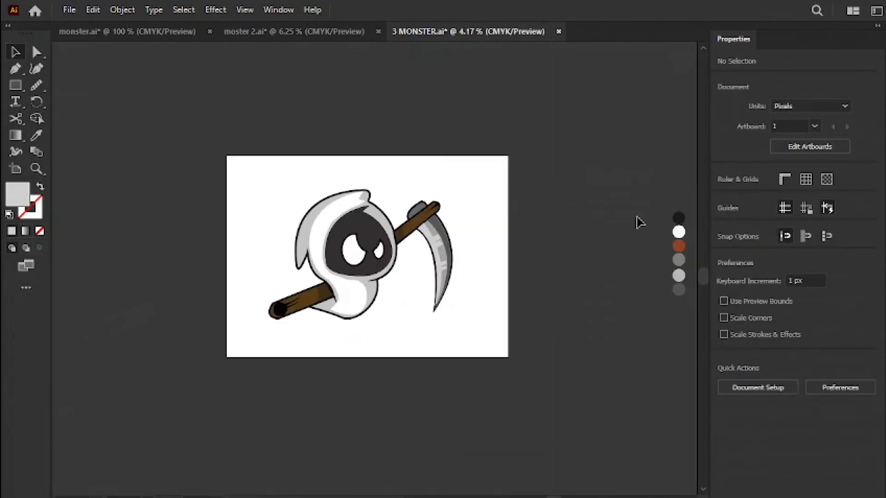
{"action": "left_click_drag", "start_coordinate": [681, 317], "coordinate": [682, 318]}
{"action": "key", "text": "ctrl+plus"}
{"action": "key", "text": "ctrl+plus"}
{"action": "key", "text": "ctrl+plus"}
{"action": "left_click_drag", "start_coordinate": [640, 166], "coordinate": [98, 210]}
{"action": "key", "text": "ctrl+minus"}
{"action": "key", "text": "ctrl+minus"}
{"action": "key", "text": "ctrl+minus"}
{"action": "left_click", "coordinate": [444, 339]}
{"action": "key", "text": "ctrl+plus"}
{"action": "key", "text": "ctrl+plus"}
- Give the six colour swatch circles a black 40 pt outline
{"action": "left_click", "coordinate": [261, 328]}
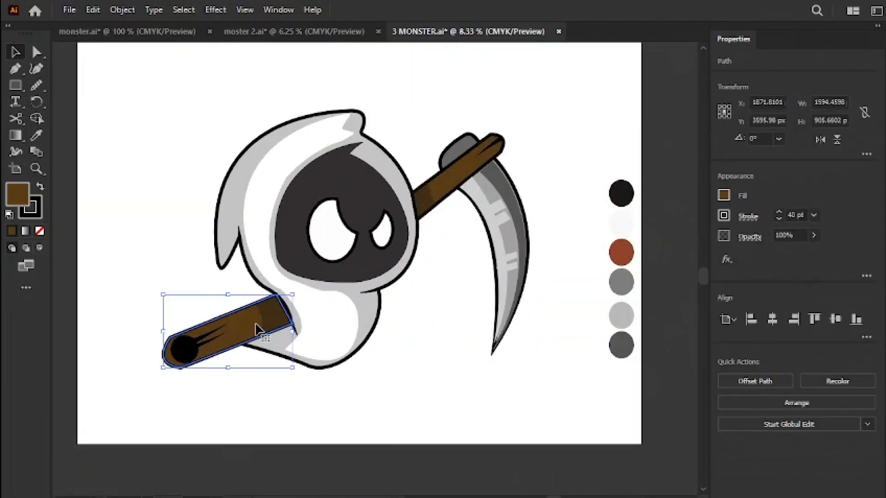
{"action": "left_click_drag", "start_coordinate": [639, 167], "coordinate": [610, 381]}
{"action": "double_click", "coordinate": [35, 214]}
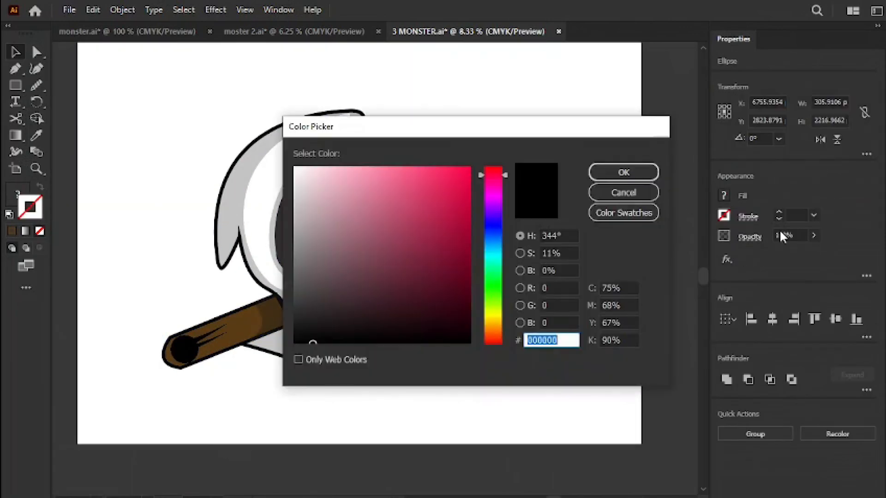
{"action": "left_click", "coordinate": [624, 193]}
{"action": "key", "text": "Return"}
{"action": "left_click", "coordinate": [679, 246]}
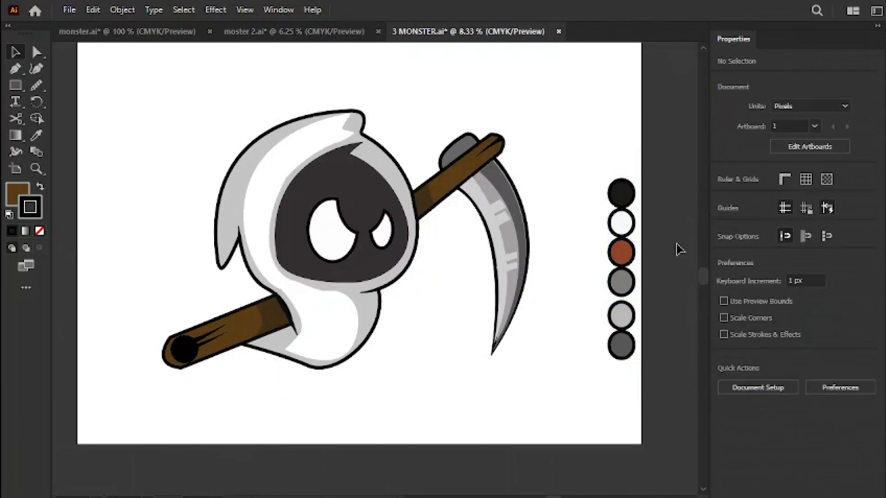
- Recolour the face inside the hood with the black swatch circle's fill and outline using the Eyedropper
{"action": "left_click", "coordinate": [369, 215]}
{"action": "left_click", "coordinate": [38, 135]}
{"action": "left_click", "coordinate": [620, 190]}
{"action": "key", "text": "v"}
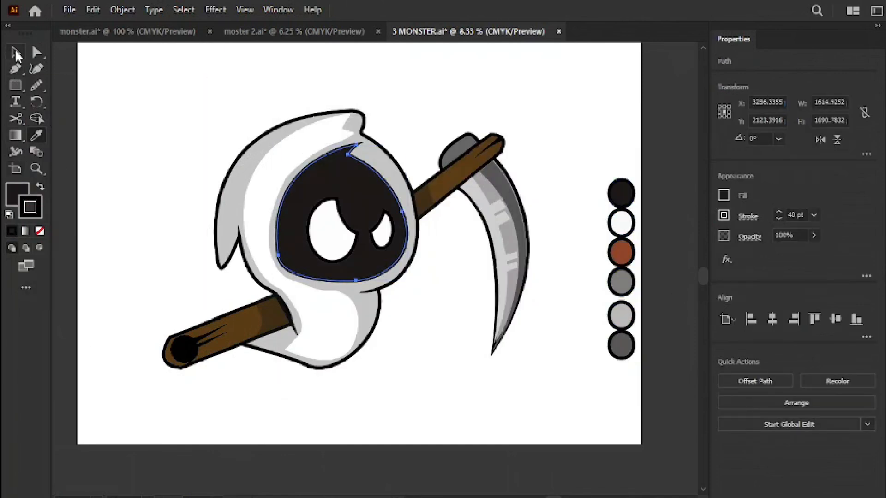
- Change the outlines of both eyes from black to white
{"action": "left_click", "coordinate": [331, 248]}
{"action": "left_click", "coordinate": [373, 236]}
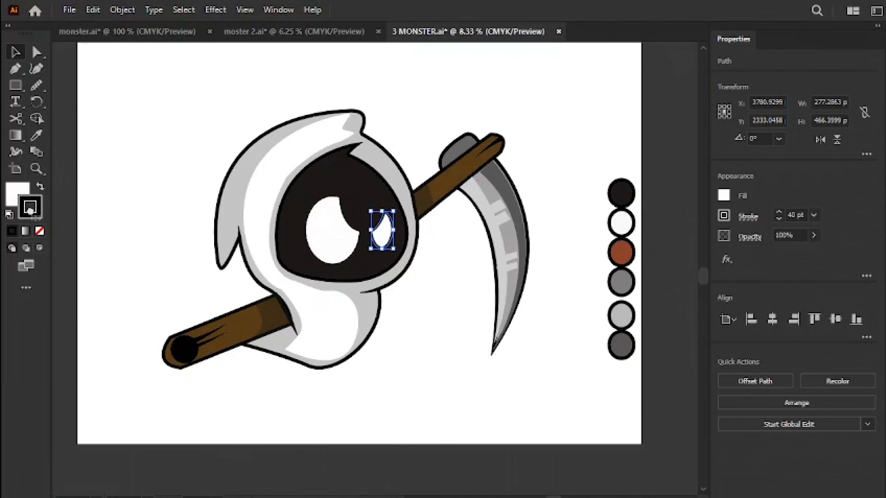
{"action": "double_click", "coordinate": [30, 208]}
{"action": "left_click", "coordinate": [55, 248]}
{"action": "key", "text": "Return"}
{"action": "left_click", "coordinate": [185, 155]}
- Recolour the hooded robe with the light grey swatch circle using the Eyedropper
{"action": "left_click", "coordinate": [255, 166]}
{"action": "left_click", "coordinate": [622, 316]}
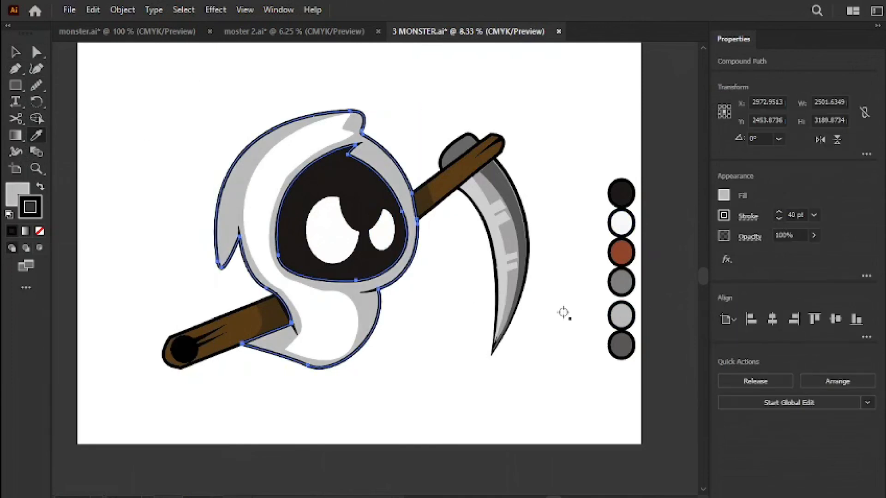
{"action": "left_click", "coordinate": [16, 53]}
{"action": "left_click", "coordinate": [203, 221]}
- Recolour the lower part of the scythe's handle with the reddish-brown swatch circle using the Eyedropper
{"action": "left_click", "coordinate": [246, 326]}
{"action": "left_click", "coordinate": [14, 69]}
{"action": "left_click", "coordinate": [621, 258]}
{"action": "left_click", "coordinate": [16, 52]}
{"action": "left_click", "coordinate": [255, 354]}
{"action": "key", "text": "i"}
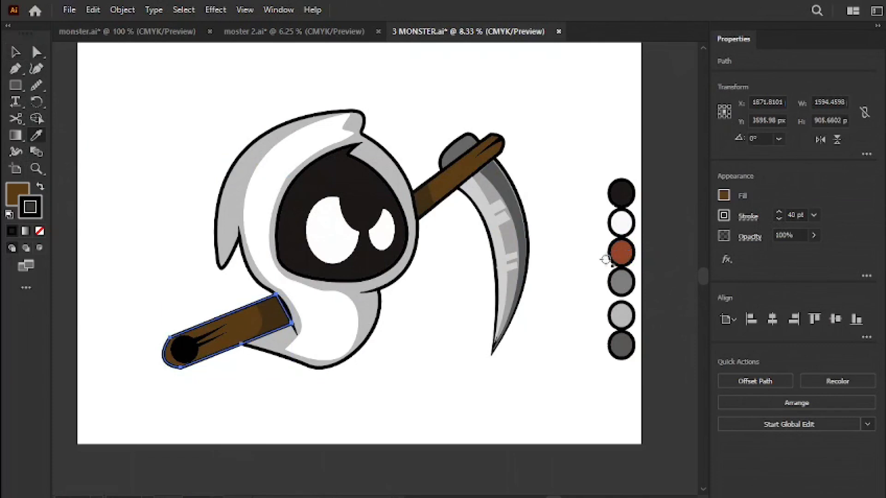
{"action": "key", "text": "i"}
{"action": "left_click", "coordinate": [622, 254]}
- Recolour the upper part of the scythe's handle with the reddish-brown swatch circle using the Eyedropper
{"action": "left_click", "coordinate": [15, 53]}
{"action": "left_click", "coordinate": [455, 175]}
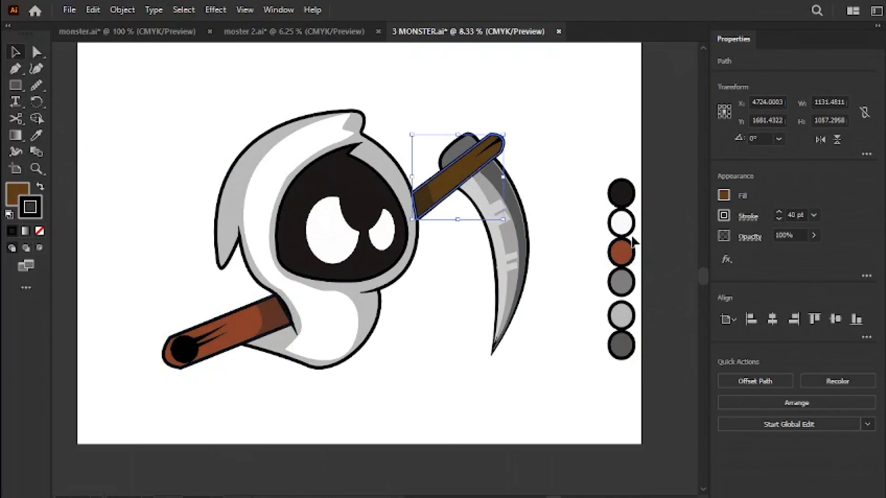
{"action": "left_click", "coordinate": [15, 52]}
{"action": "left_click", "coordinate": [150, 166]}
- Recolour the dark shadow along the outer edge of the scythe's blade with the dark grey swatch circle using the Eyedropper
{"action": "left_click", "coordinate": [527, 233]}
{"action": "key", "text": "i"}
{"action": "left_click", "coordinate": [621, 347]}
{"action": "left_click", "coordinate": [16, 52]}
{"action": "left_click", "coordinate": [153, 134]}
{"action": "left_click_drag", "start_coordinate": [16, 196], "coordinate": [30, 207]}
{"action": "left_click", "coordinate": [520, 212]}
{"action": "left_click", "coordinate": [150, 156]}
- Rearrange the stacking order of the dark shadow shape on the scythe's blade and deselect it
{"action": "right_click", "coordinate": [504, 184]}
{"action": "left_click", "coordinate": [567, 92]}
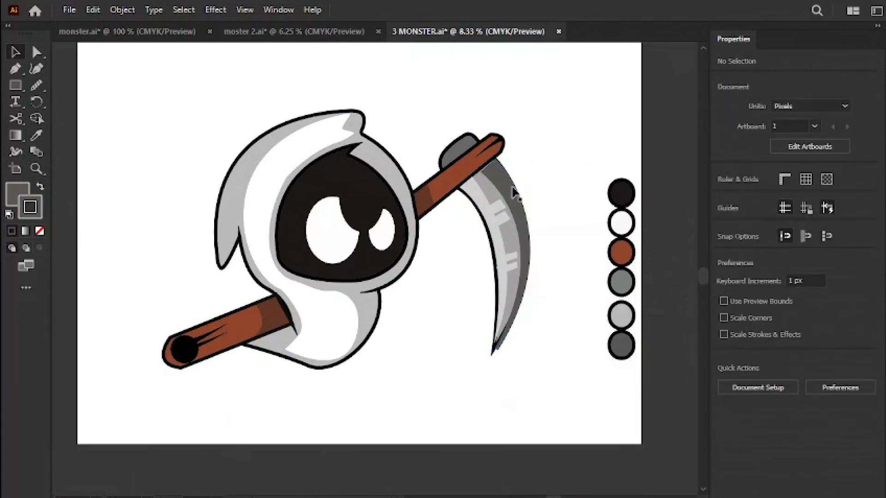
{"action": "left_click", "coordinate": [504, 185]}
{"action": "right_click", "coordinate": [504, 185]}
{"action": "mouse_move", "coordinate": [569, 437]}
{"action": "left_click", "coordinate": [692, 482]}
{"action": "left_click", "coordinate": [503, 186]}
{"action": "left_click", "coordinate": [583, 152]}
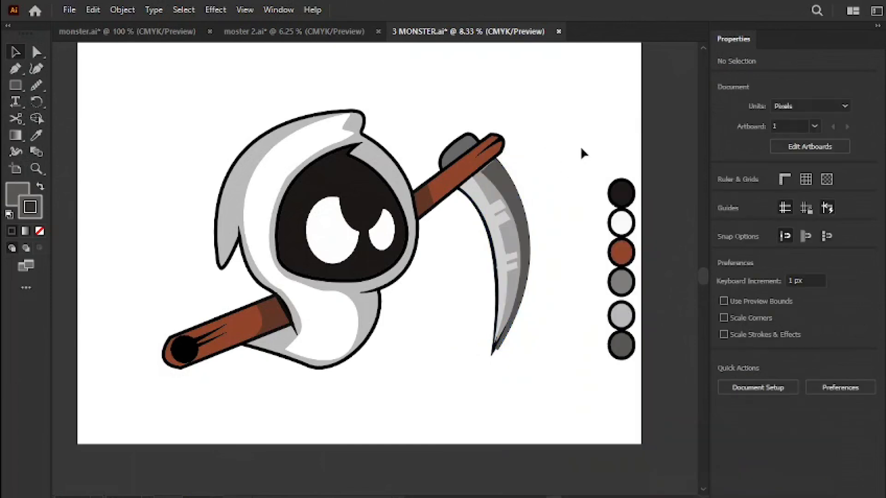